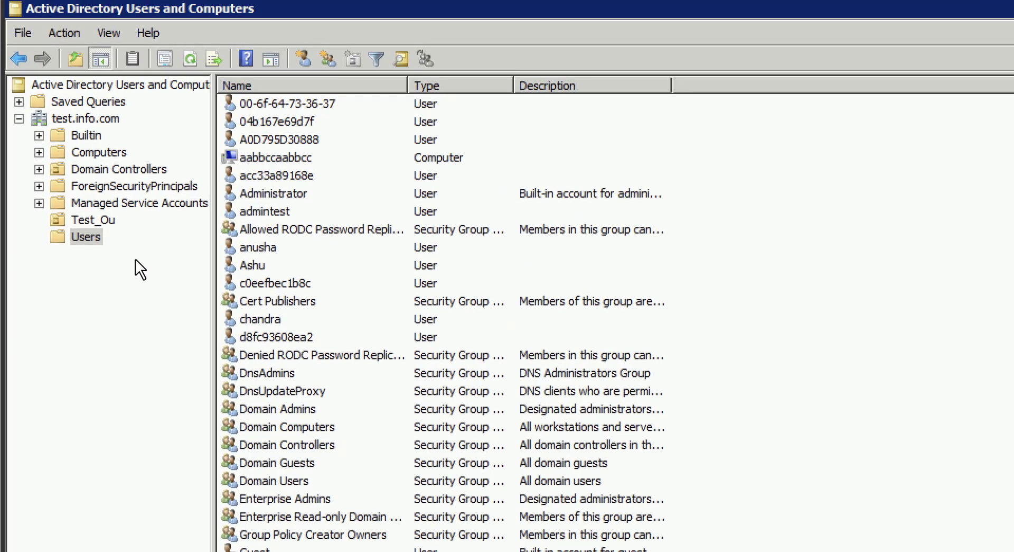
- Create user Client with logon name client and a never-expiring password in the Users container
right_click(75, 236)
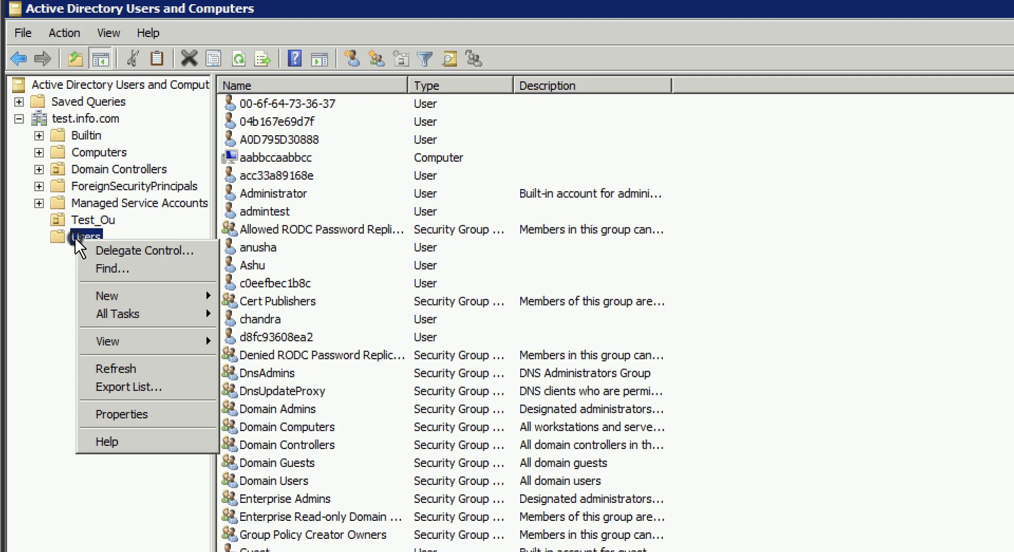
mouse_move(165, 295)
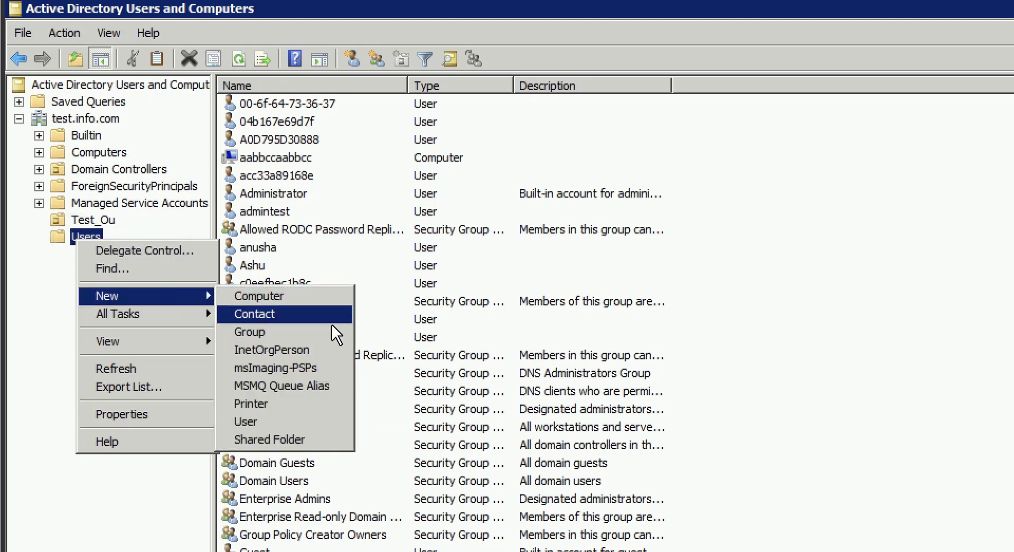
left_click(316, 421)
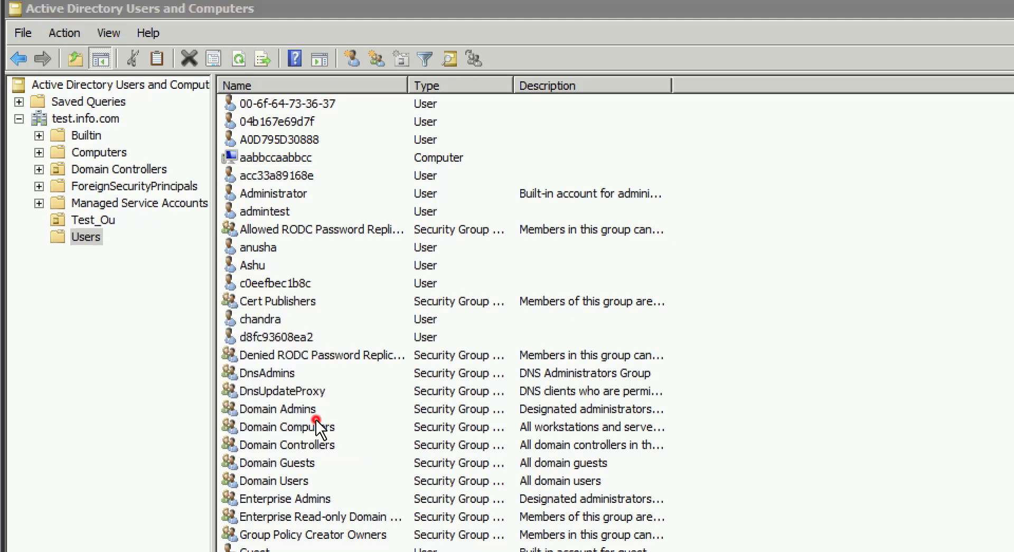
type("Client")
key("Tab")
key("Tab")
key("Tab")
key("Tab")
type("client")
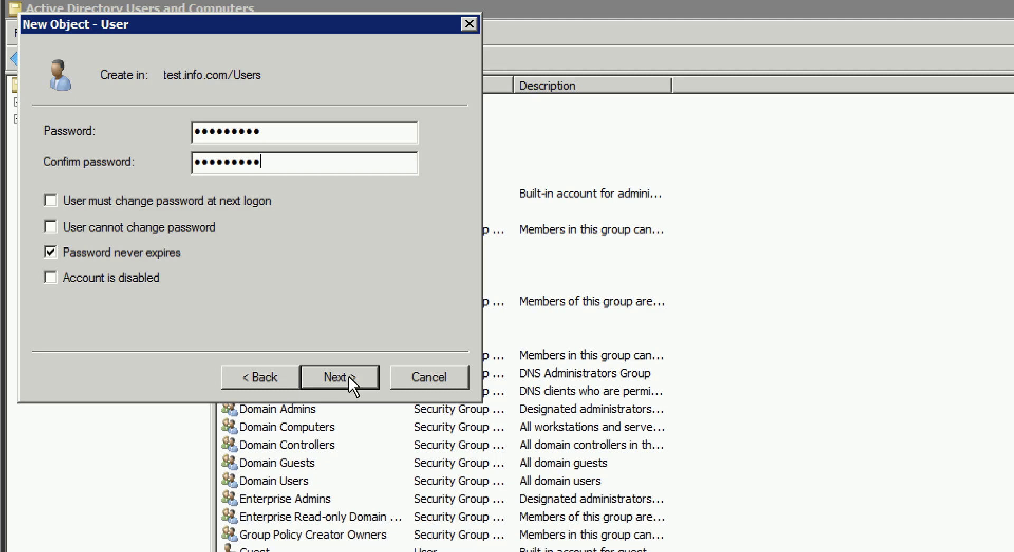
left_click(349, 376)
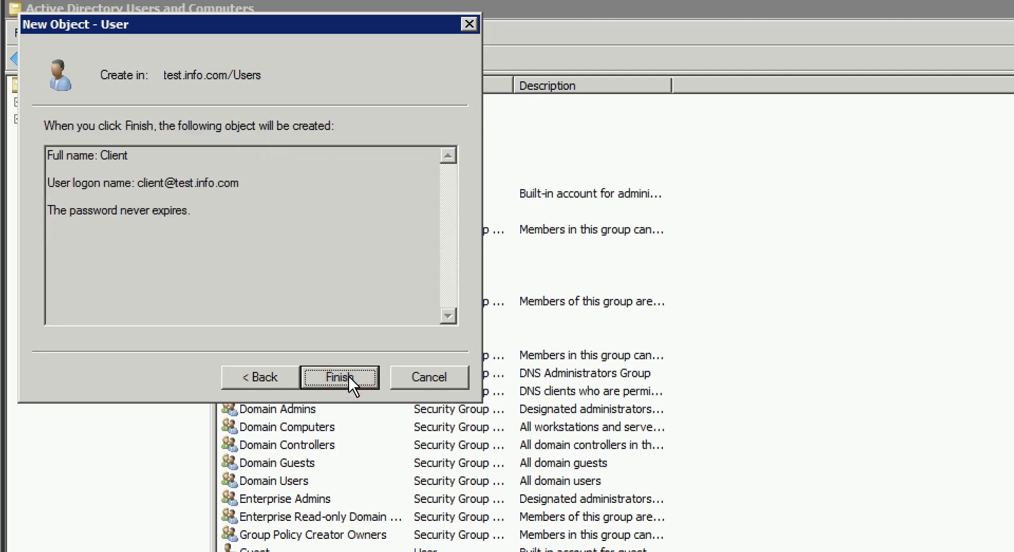
left_click(365, 375)
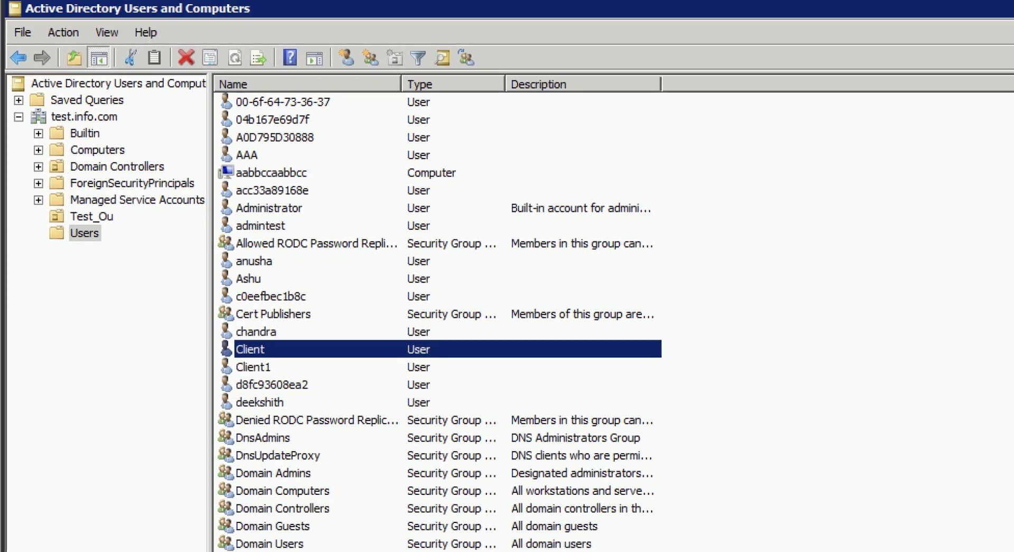
- Set the Client user's Dial-in network access permission to Allow access and save
right_click(309, 281)
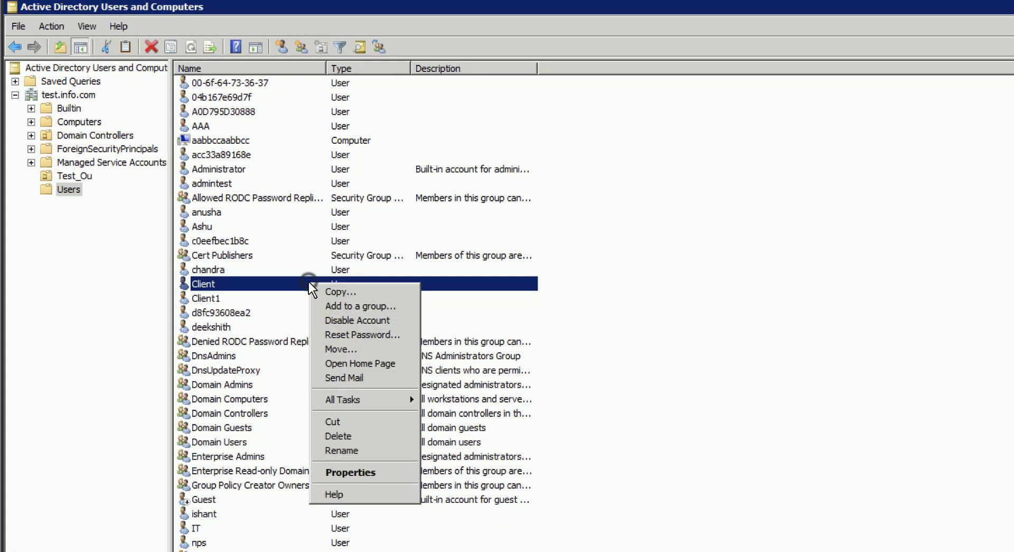
left_click(392, 468)
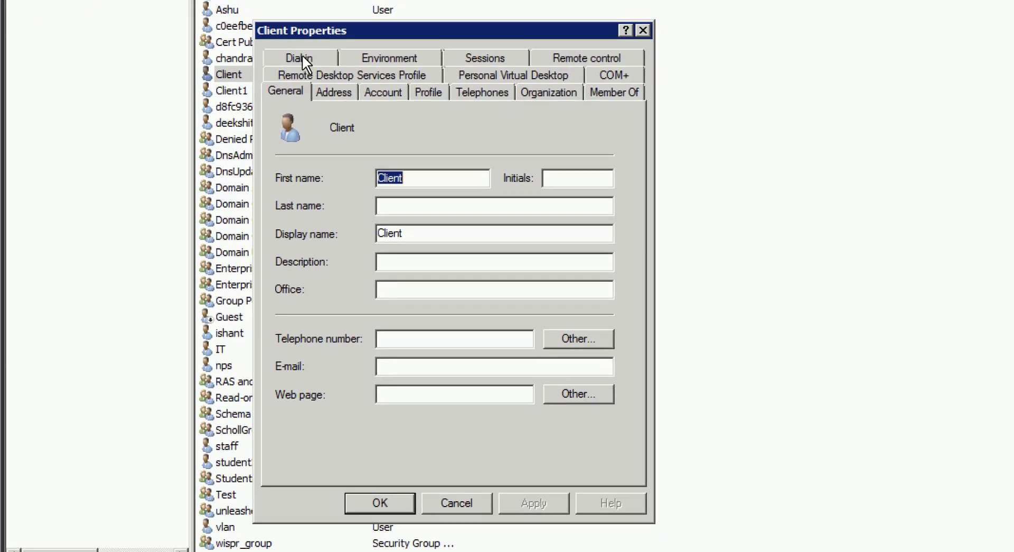
left_click(303, 57)
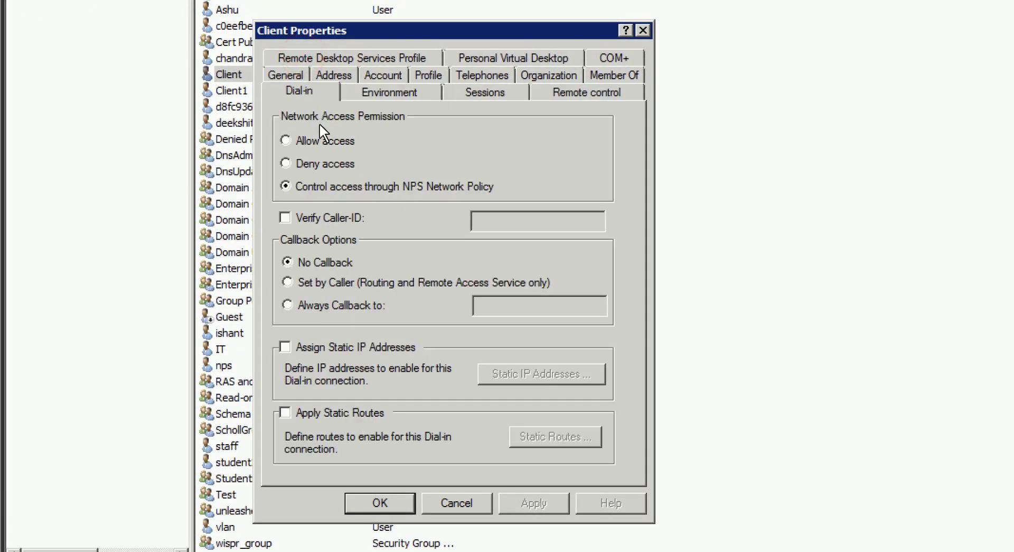
left_click(323, 140)
left_click(603, 75)
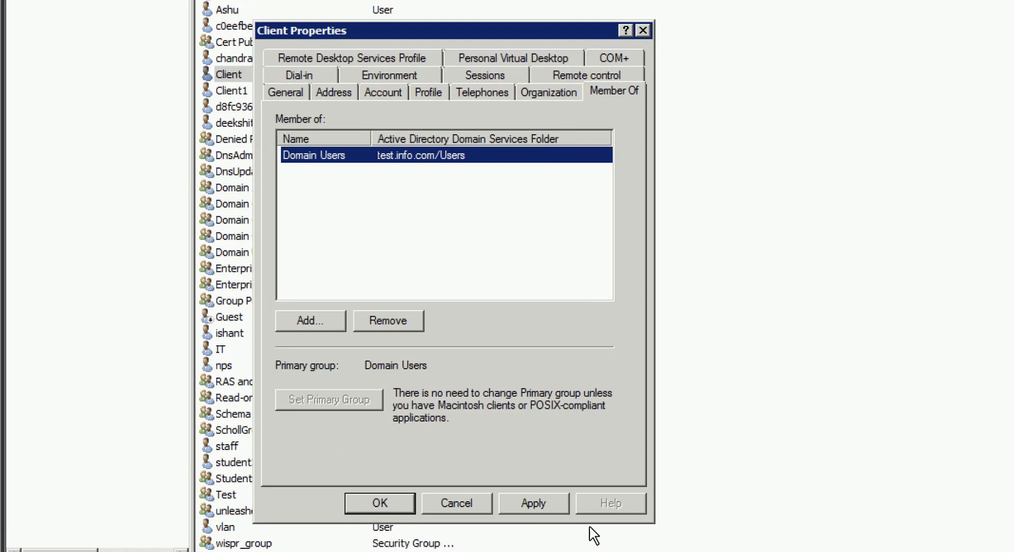
left_click(553, 505)
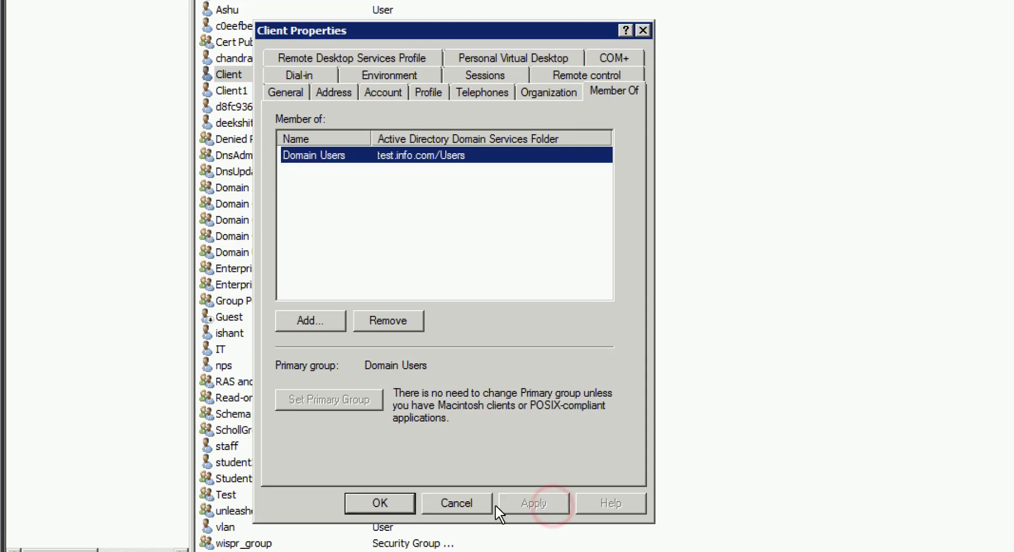
left_click(381, 501)
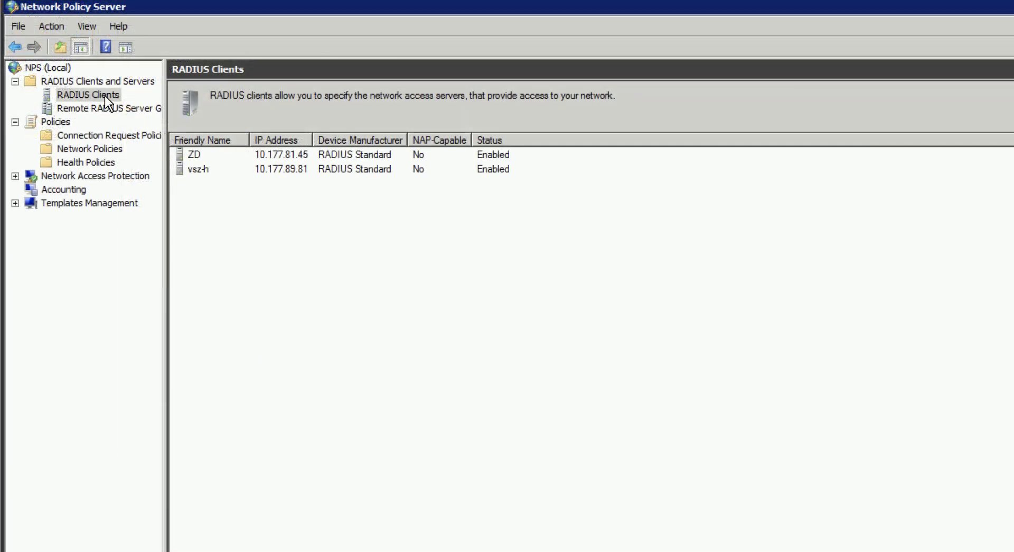
- Add RADIUS client Unleashed at 10.177.94.24 with a shared secret, then show Connection Request Policies
right_click(105, 96)
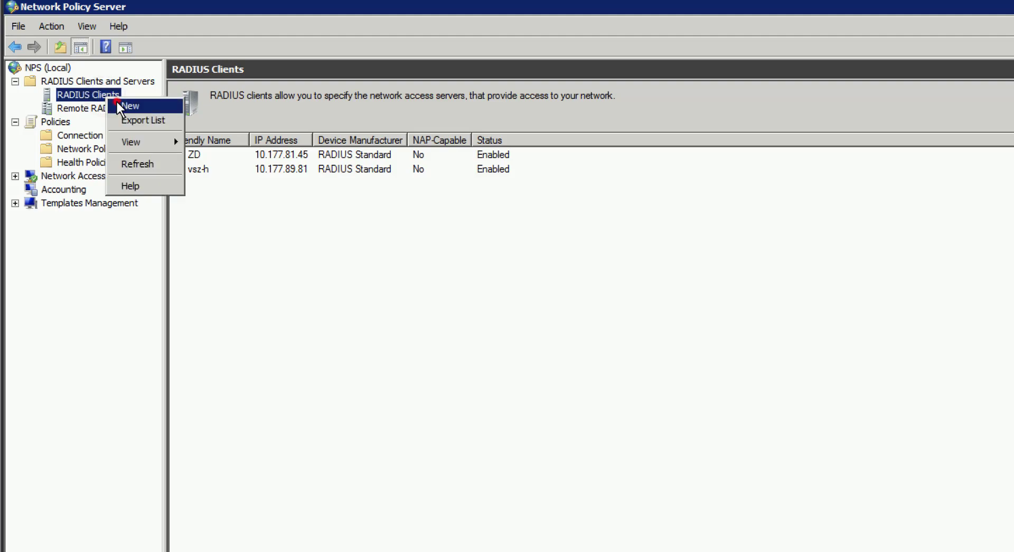
left_click(117, 103)
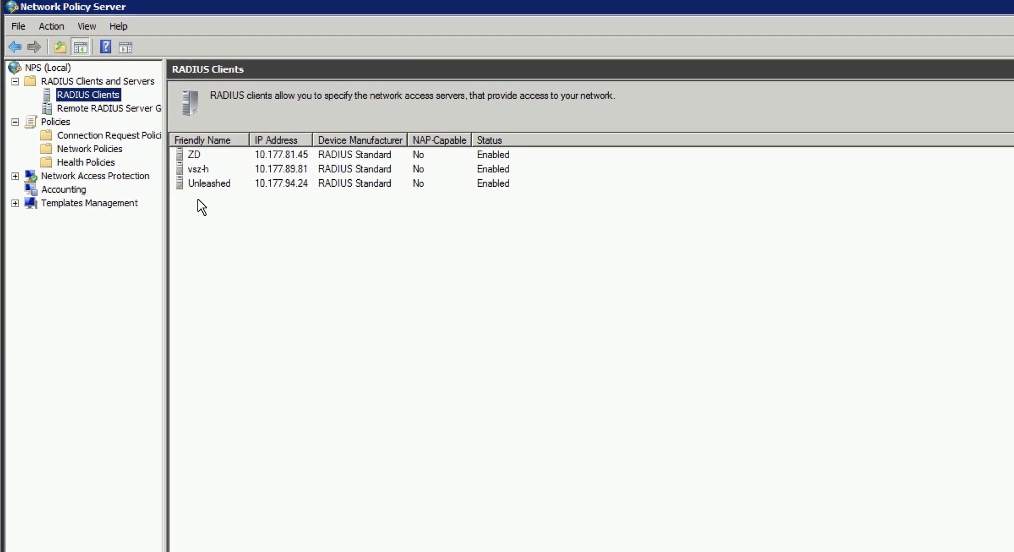
left_click(132, 135)
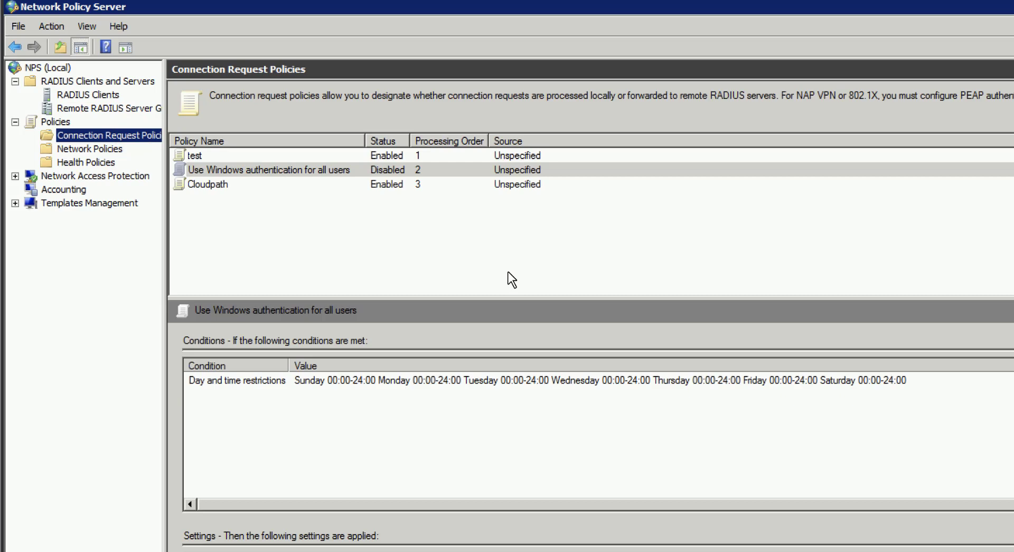
- Start connection request policy Unleashed with condition NAS Port Type = Wireless - IEEE 802.11
right_click(129, 134)
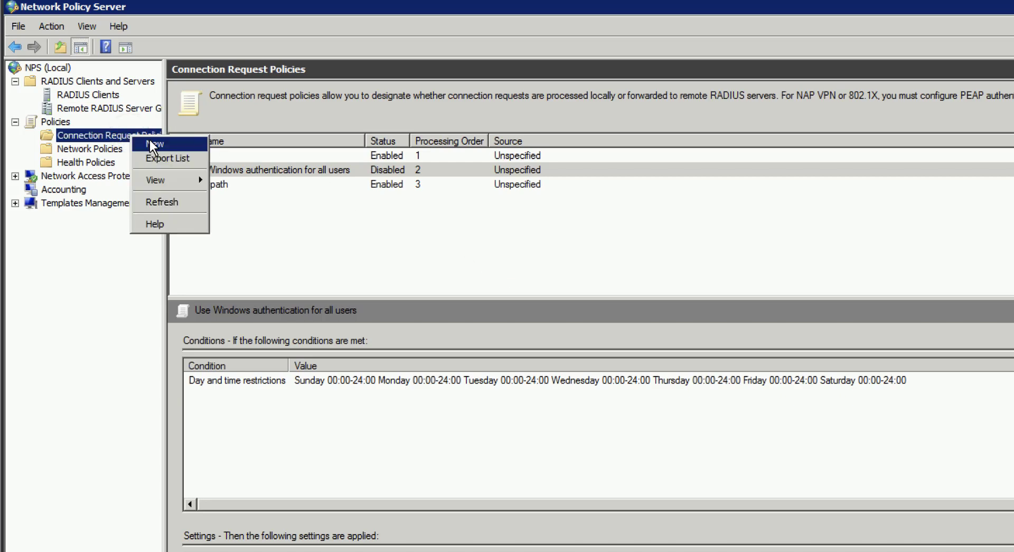
left_click(151, 141)
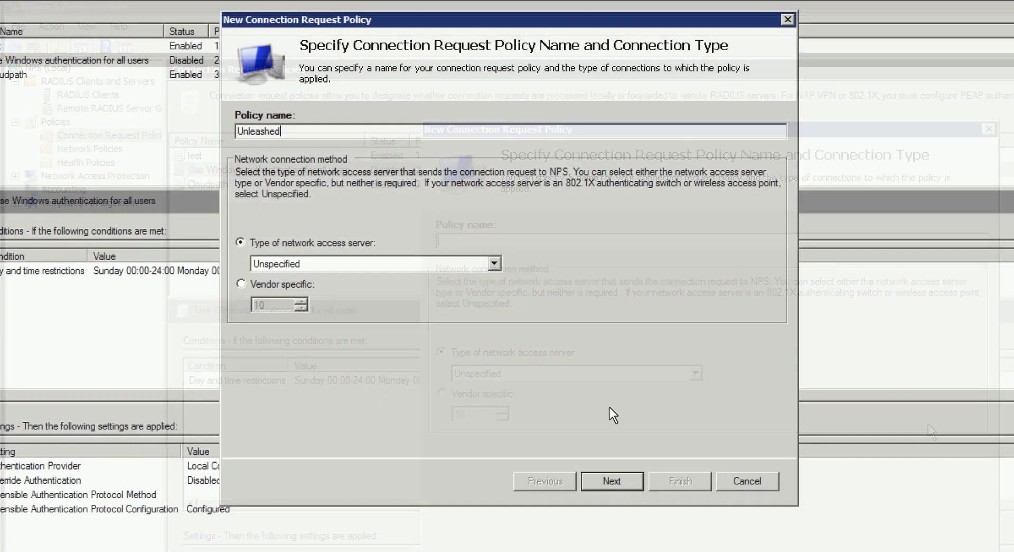
left_click(635, 483)
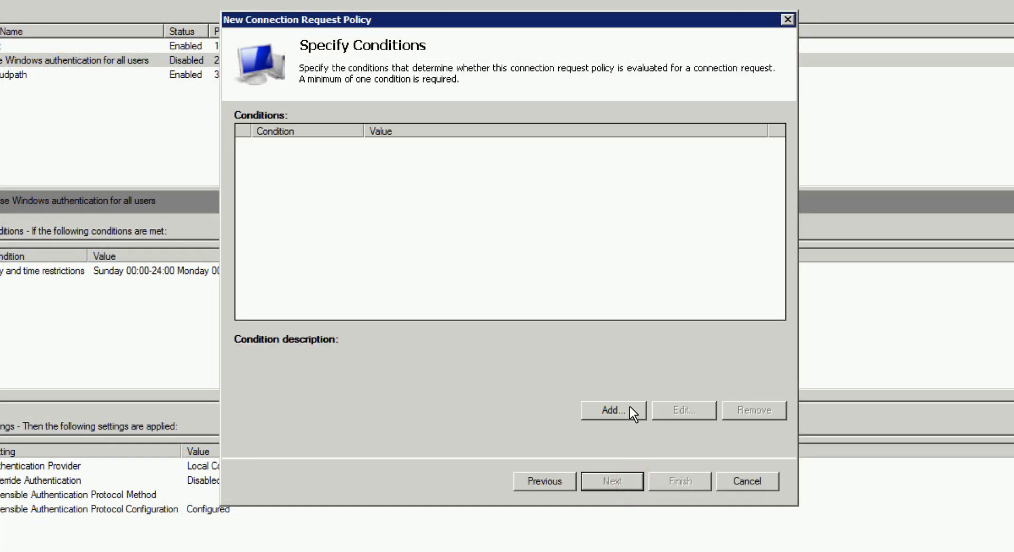
left_click(613, 410)
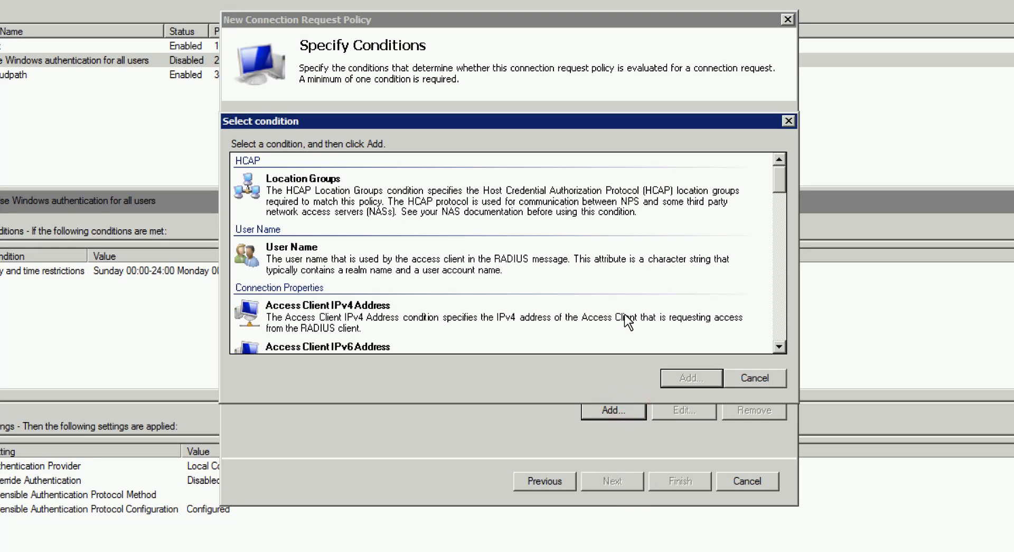
left_click_drag(779, 174, 793, 322)
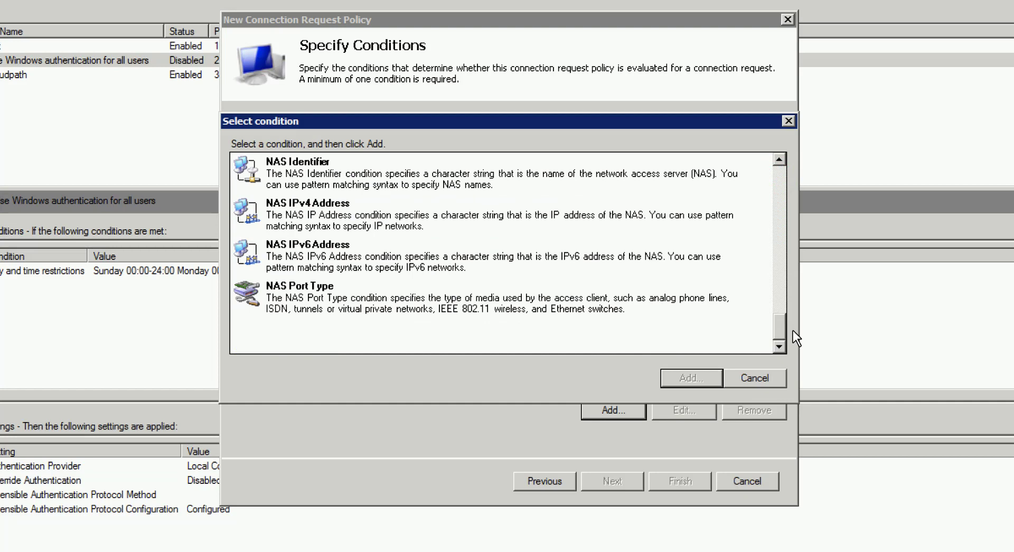
left_click(542, 296)
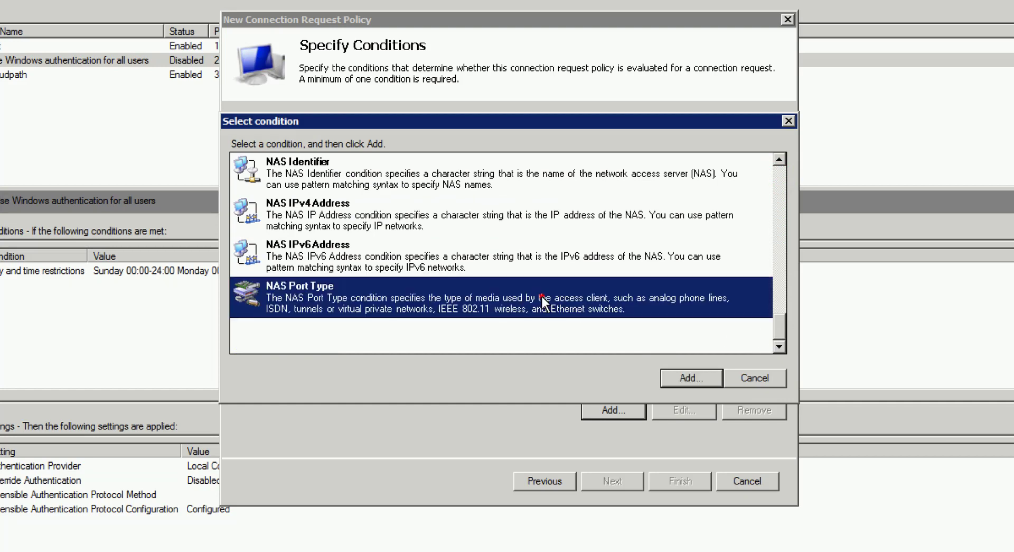
left_click(690, 378)
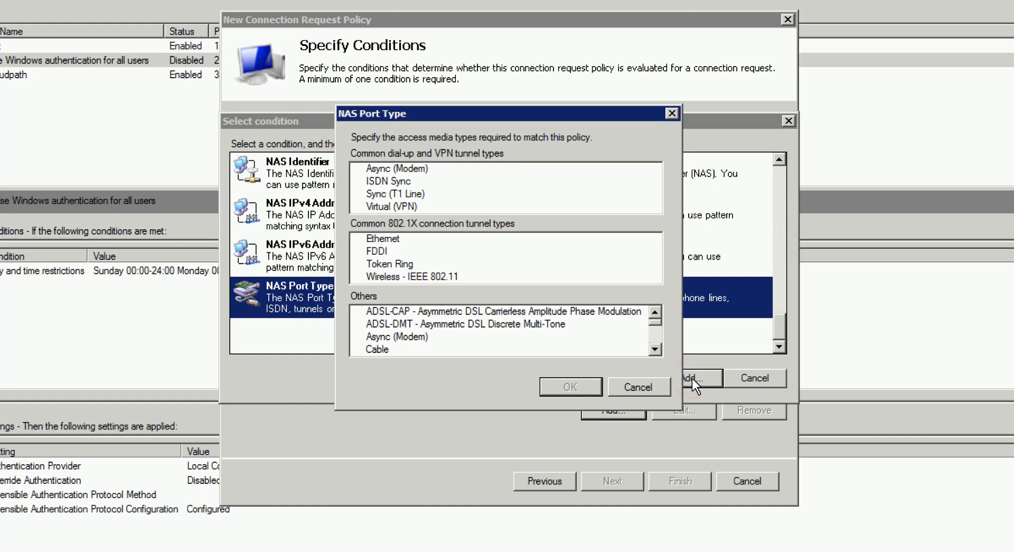
left_click(464, 277)
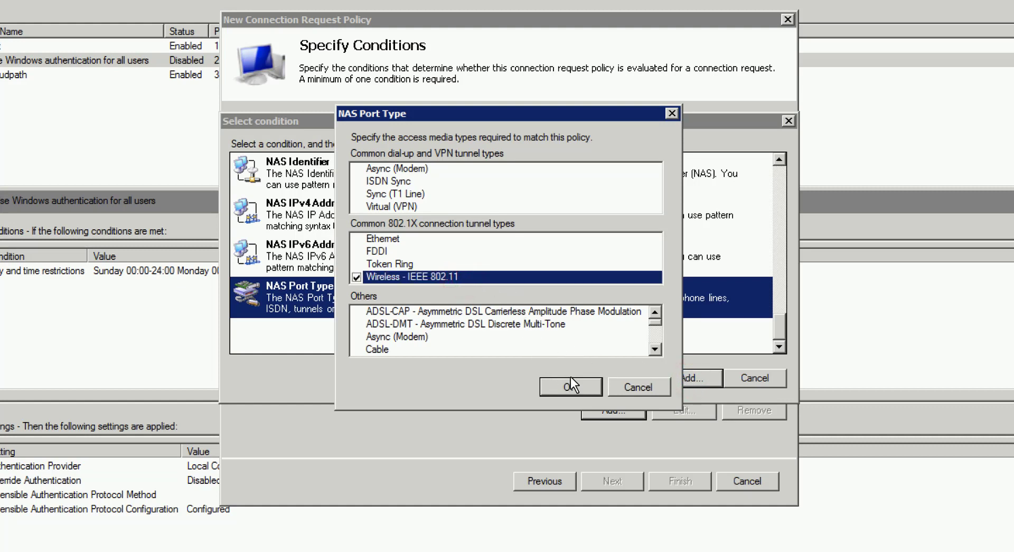
left_click(596, 385)
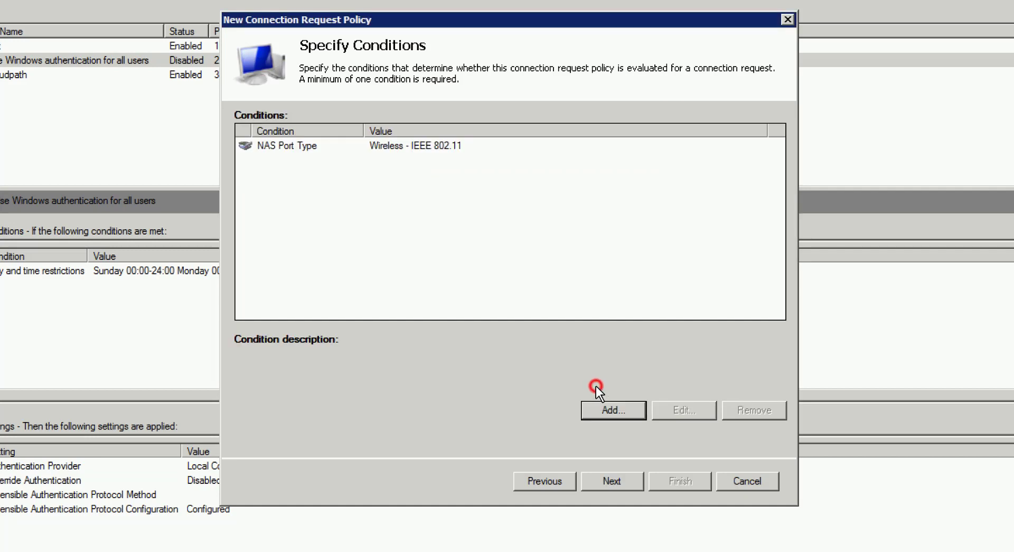
- Keep local authentication and default methods, then finish the Unleashed connection request policy
left_click(612, 477)
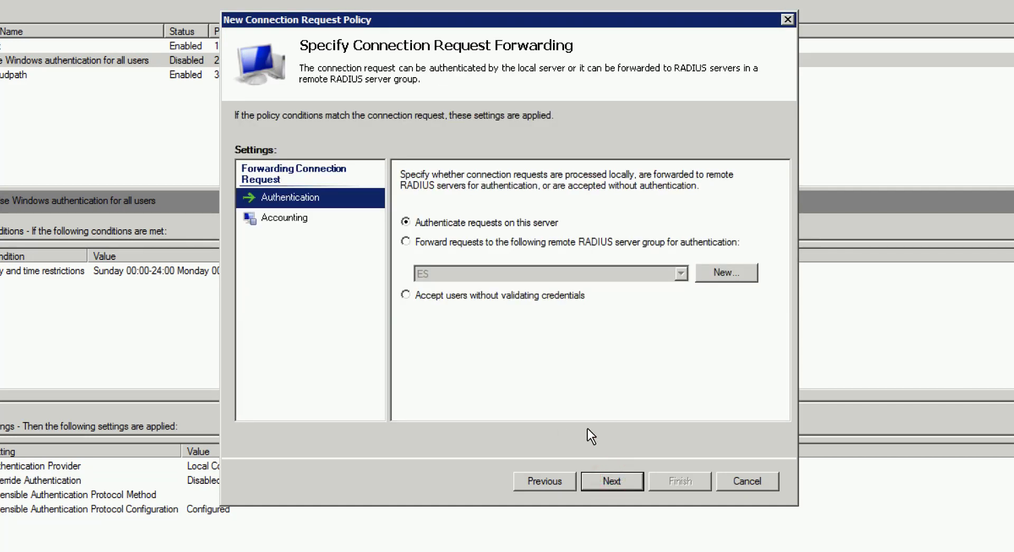
left_click(623, 481)
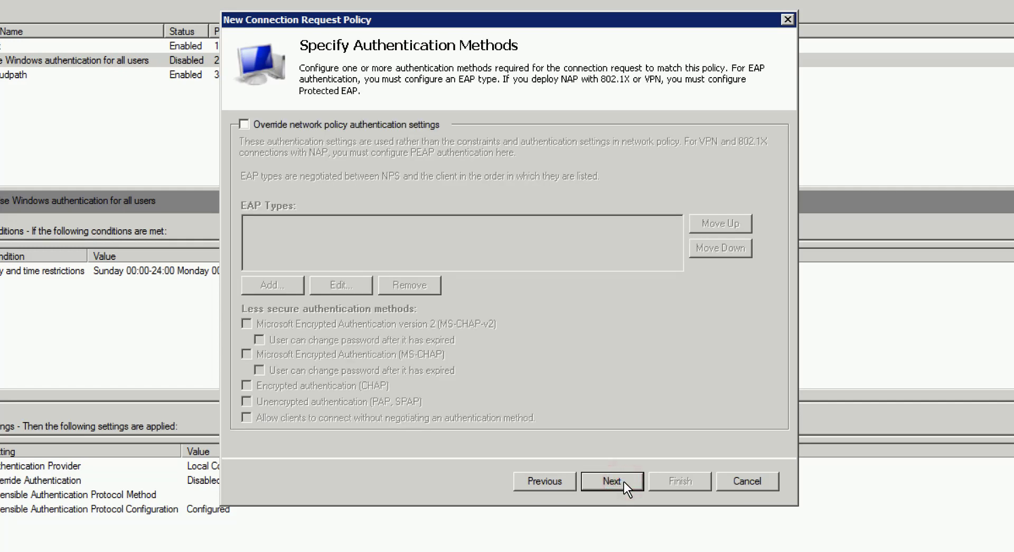
left_click(623, 481)
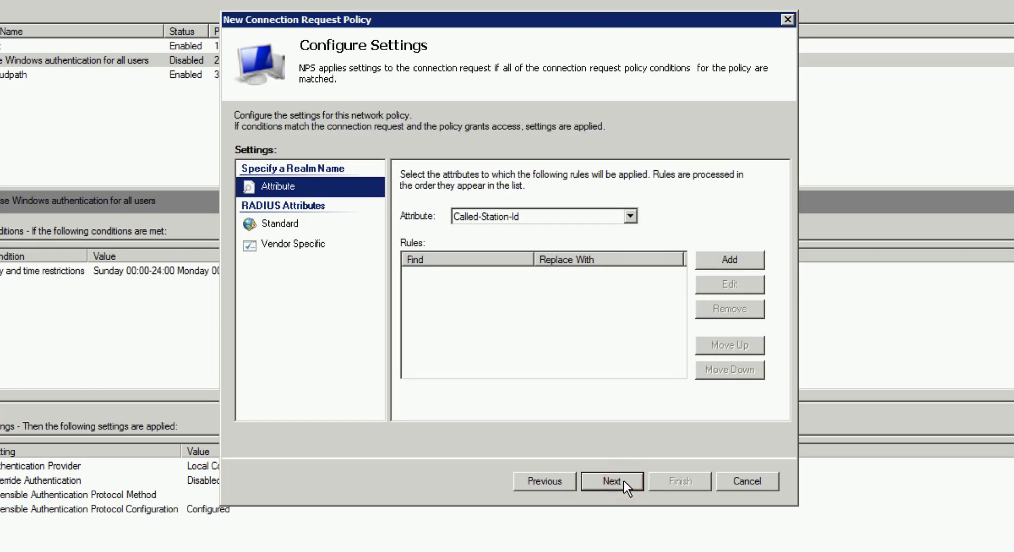
left_click(624, 480)
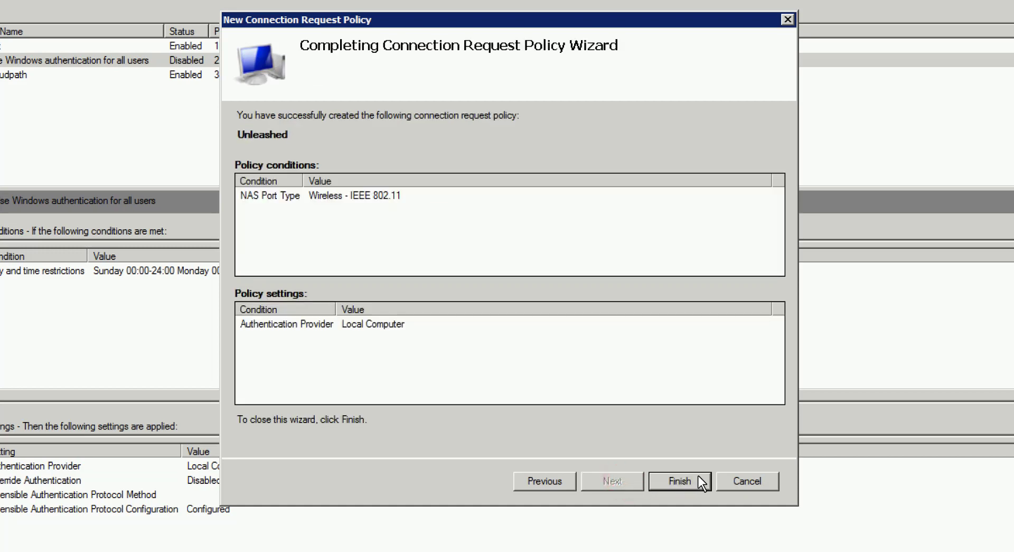
left_click(679, 481)
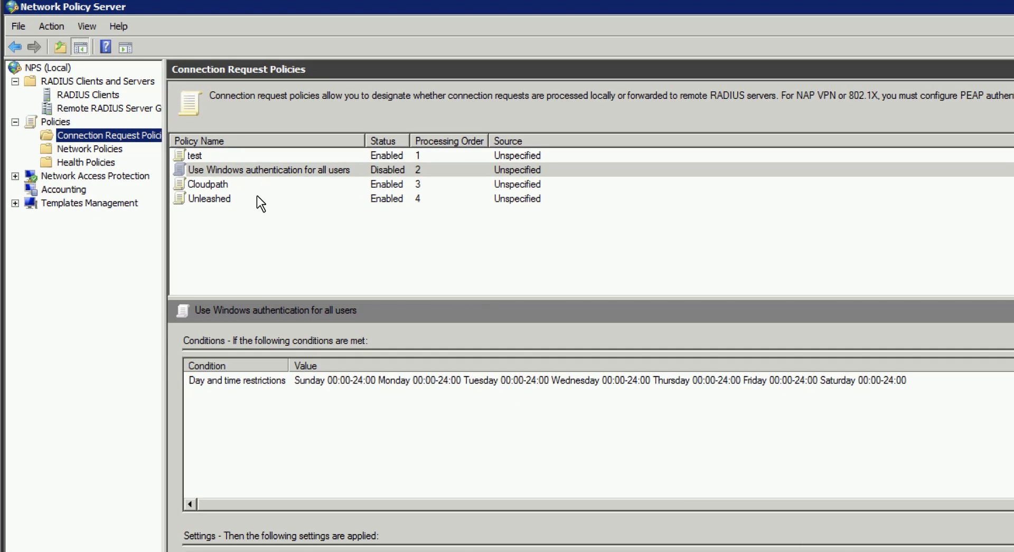
- Move the Unleashed connection request policy up three times to processing order 1
left_click(259, 199)
left_click(227, 198)
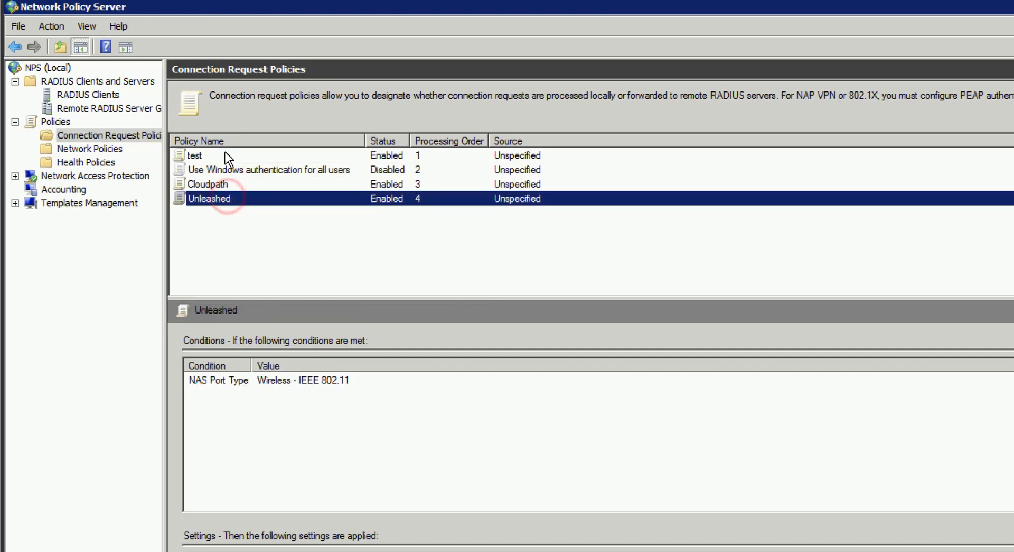
right_click(233, 196)
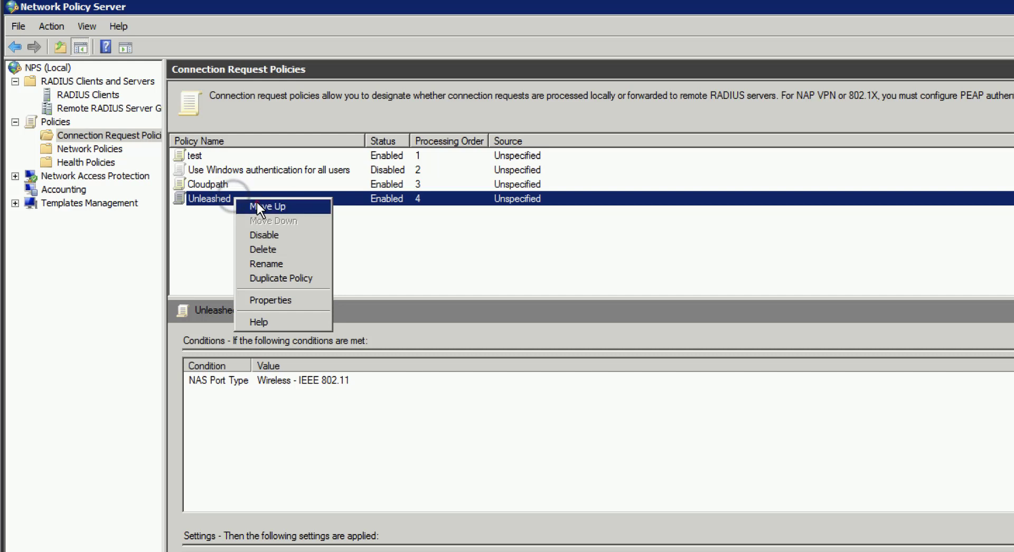
left_click(257, 202)
right_click(244, 183)
left_click(253, 188)
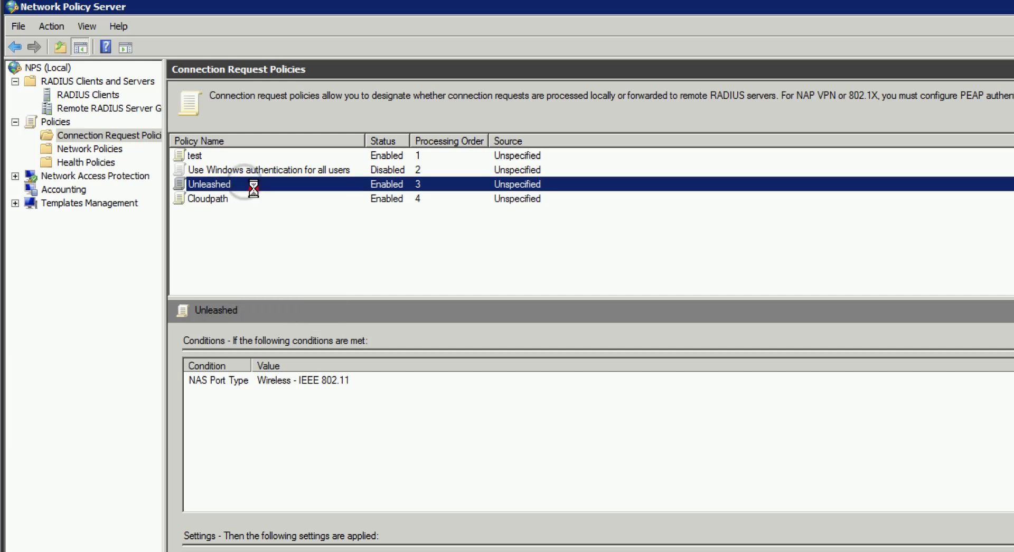
right_click(266, 168)
left_click(278, 172)
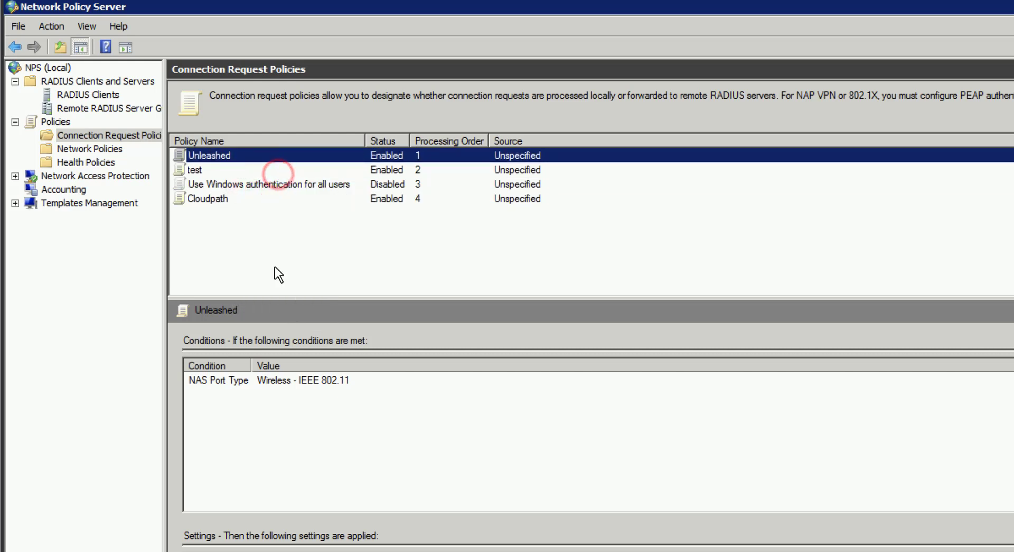
- Start a new network policy named Unleashed
left_click(107, 150)
right_click(107, 150)
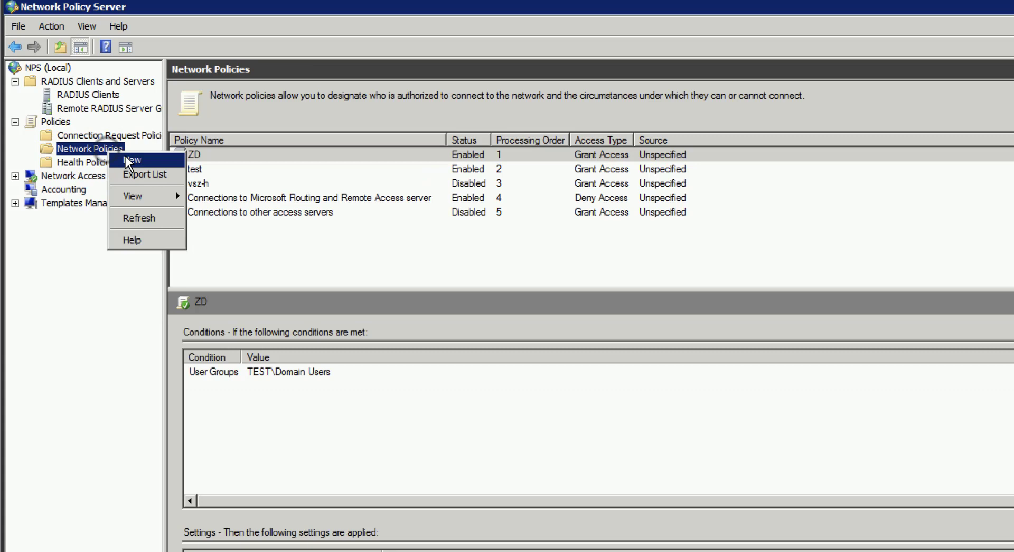
left_click(151, 159)
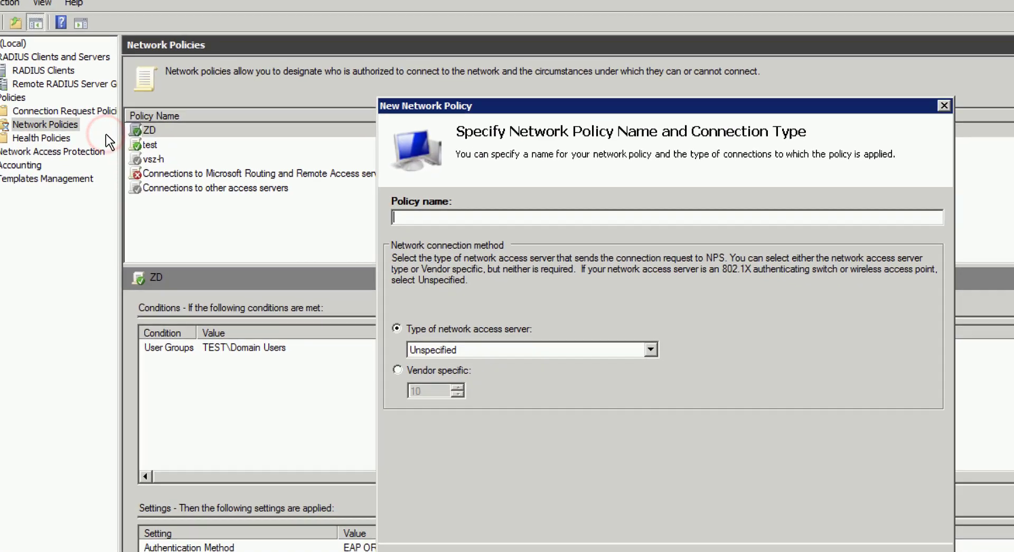
type("Unleashed")
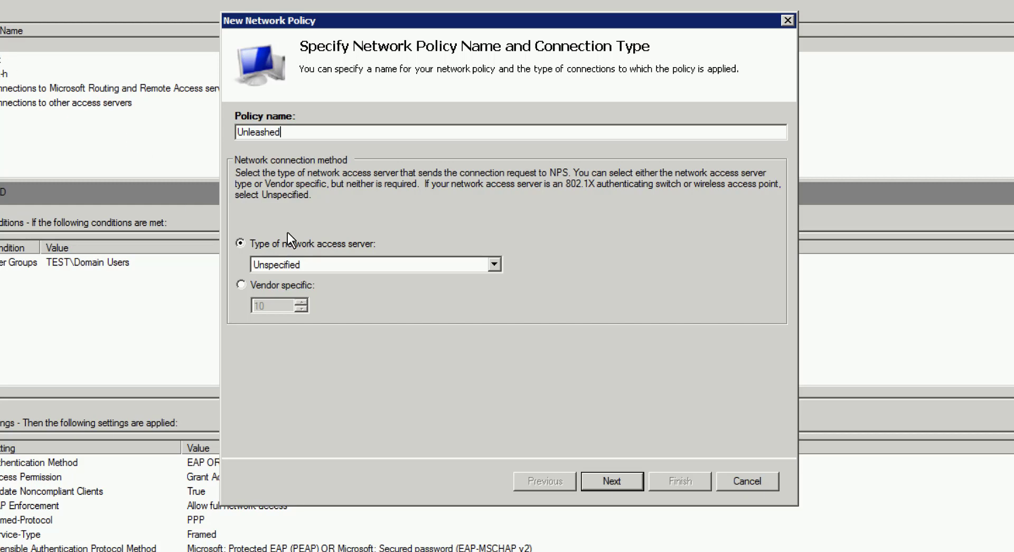
left_click(632, 484)
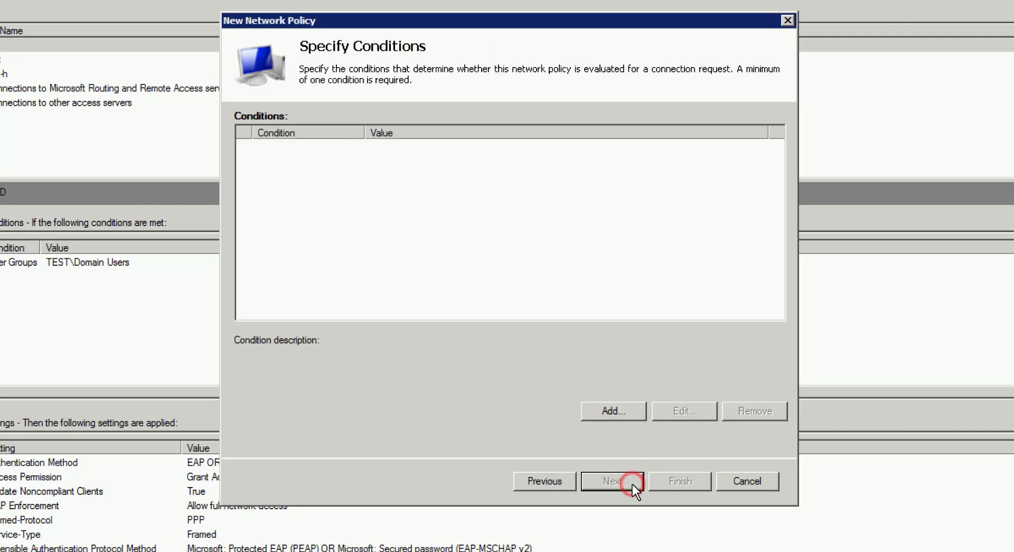
- Add a User Groups condition requiring membership in TEST\Domain Users
left_click(630, 410)
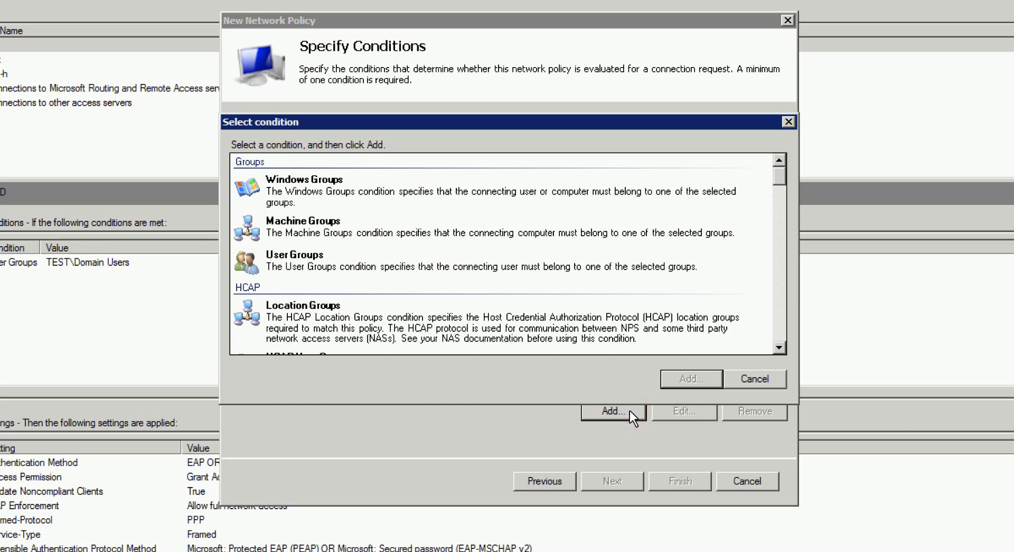
left_click(566, 262)
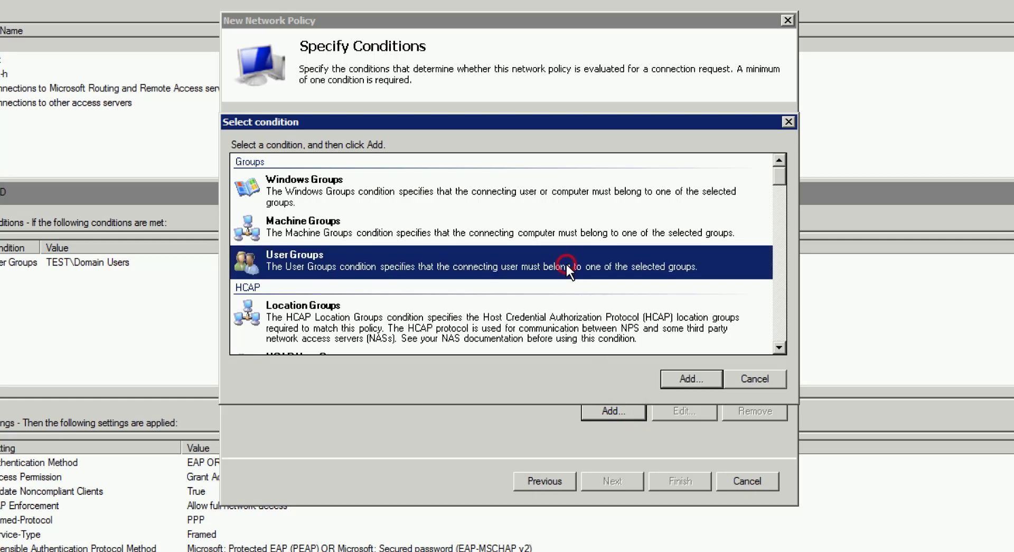
left_click(710, 379)
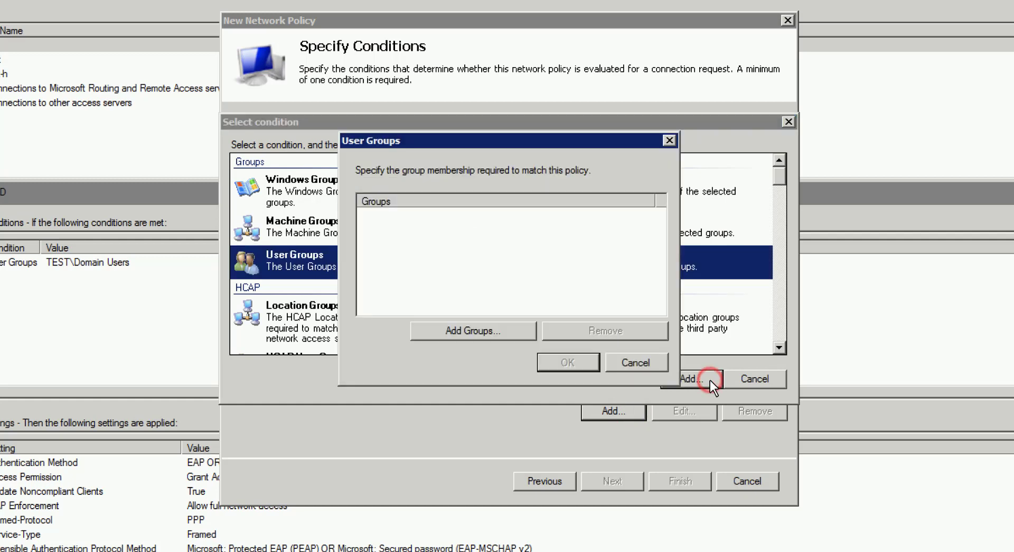
left_click(518, 331)
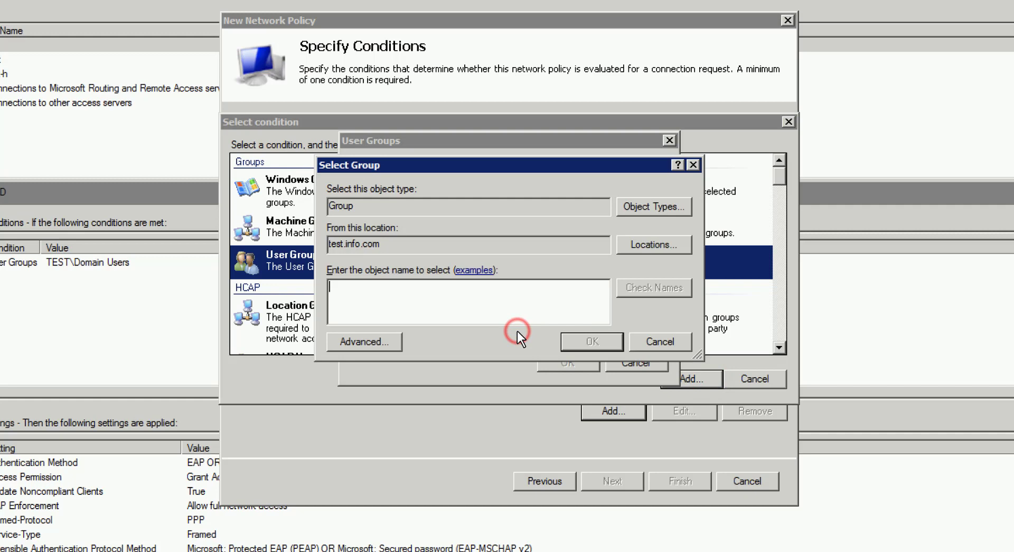
type("domain")
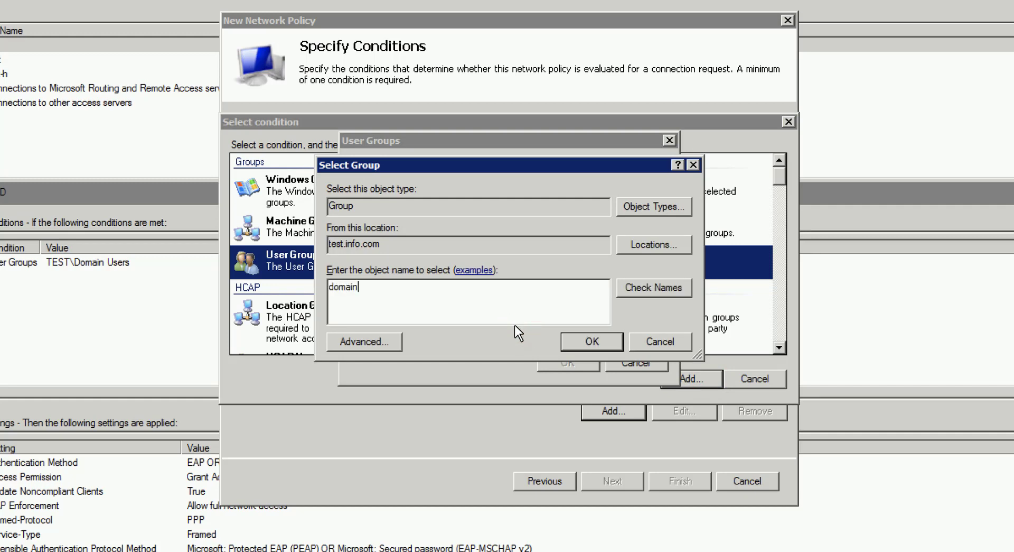
left_click(672, 287)
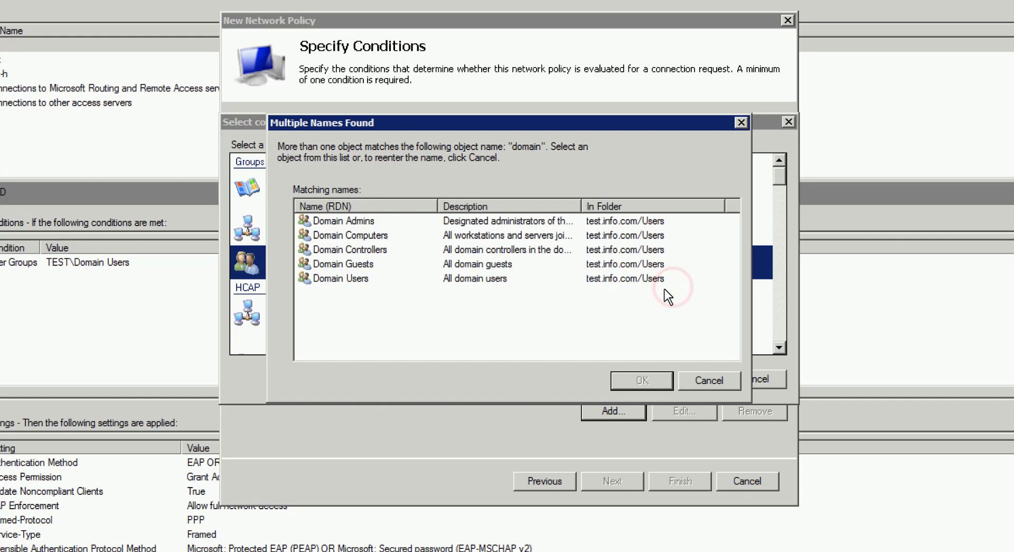
left_click(365, 277)
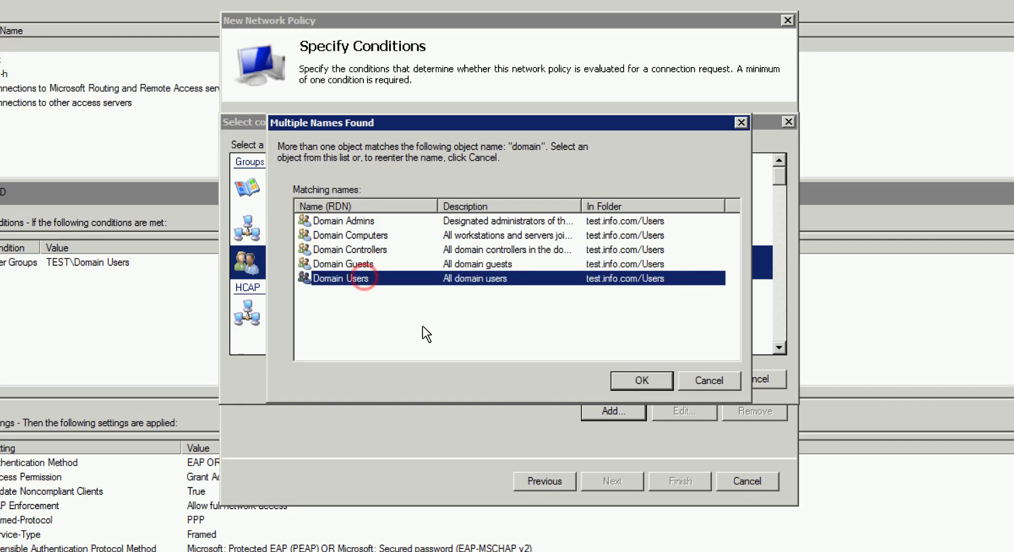
left_click(657, 379)
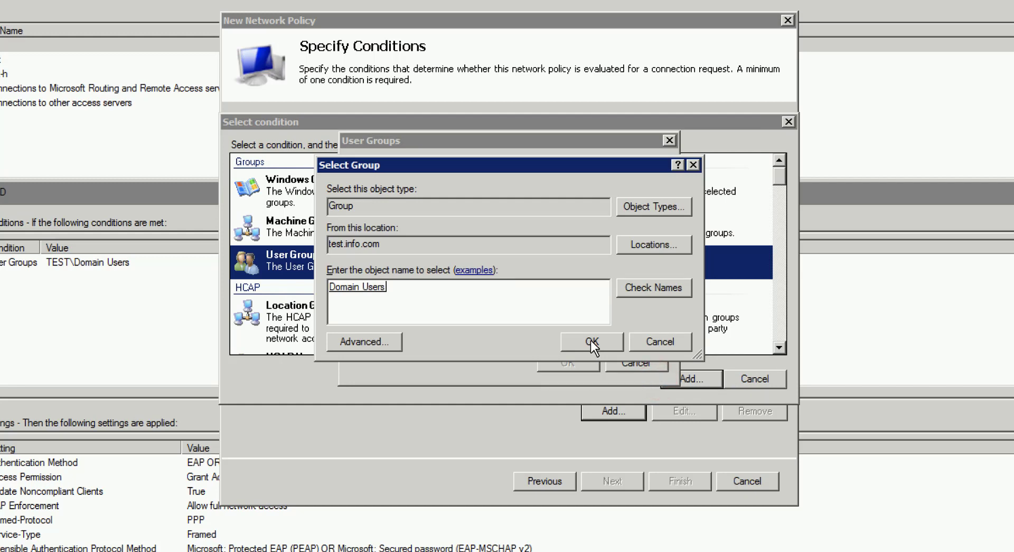
left_click(598, 340)
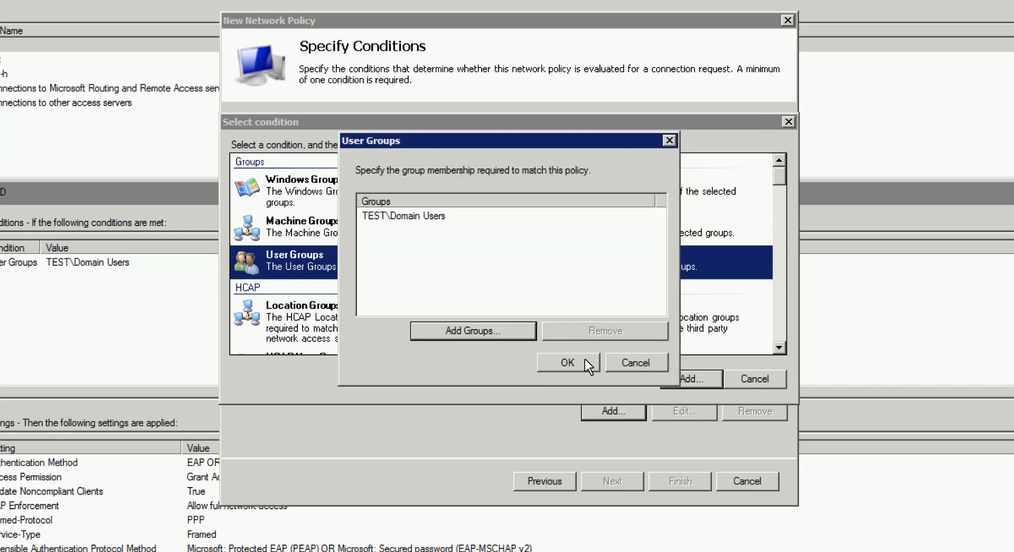
left_click(585, 359)
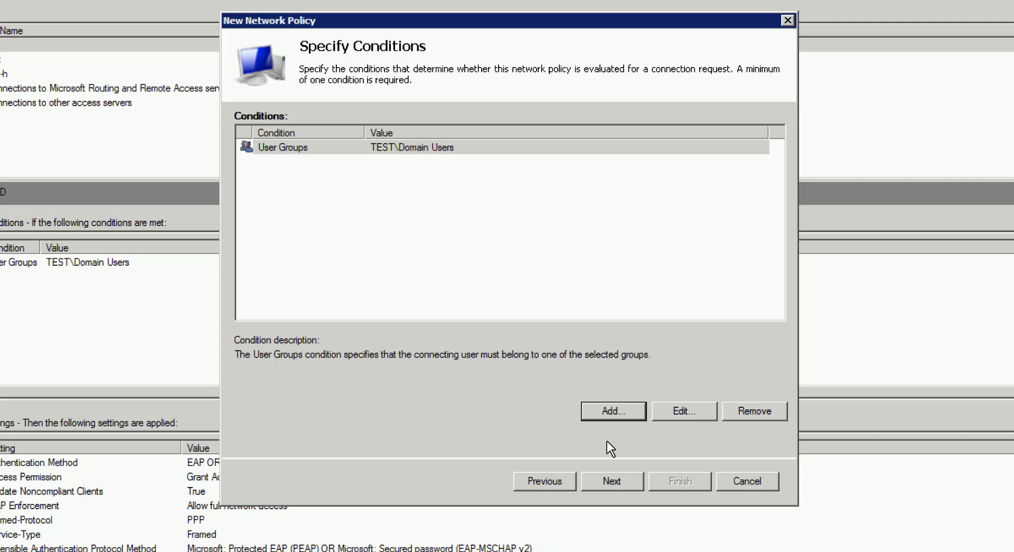
- Keep access granted and add Microsoft: Protected EAP (PEAP) as an EAP type, with CHAP and PAP allowed
left_click(635, 483)
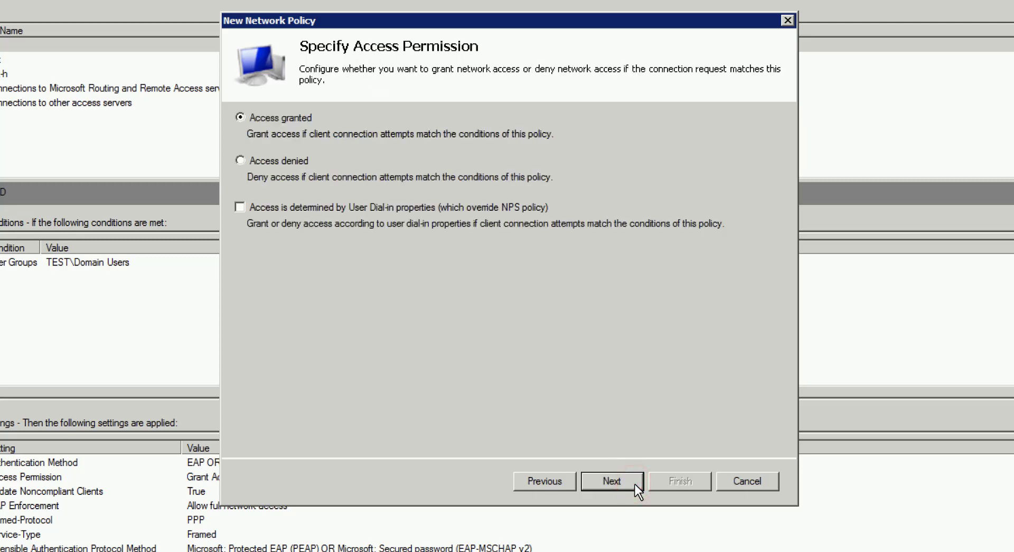
left_click(635, 483)
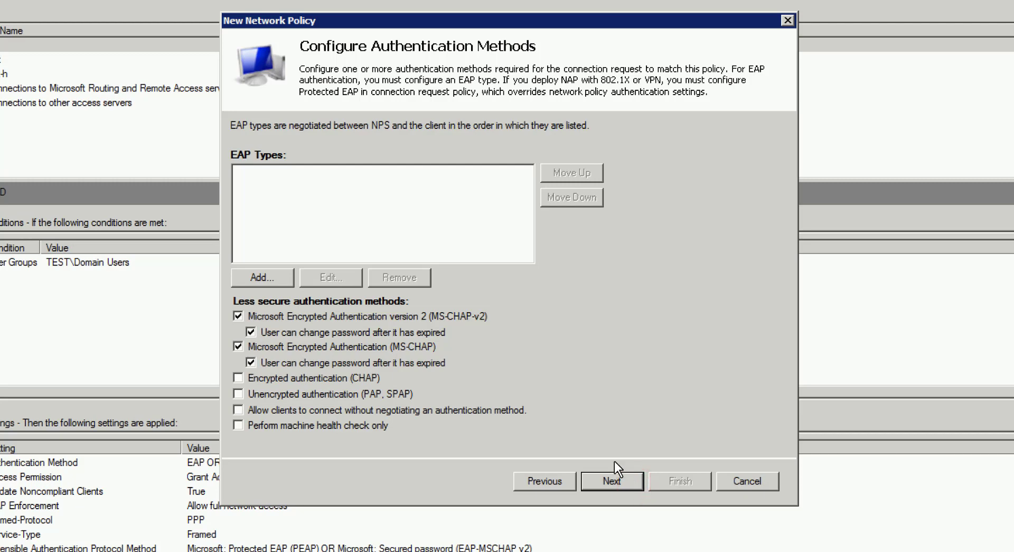
left_click(282, 278)
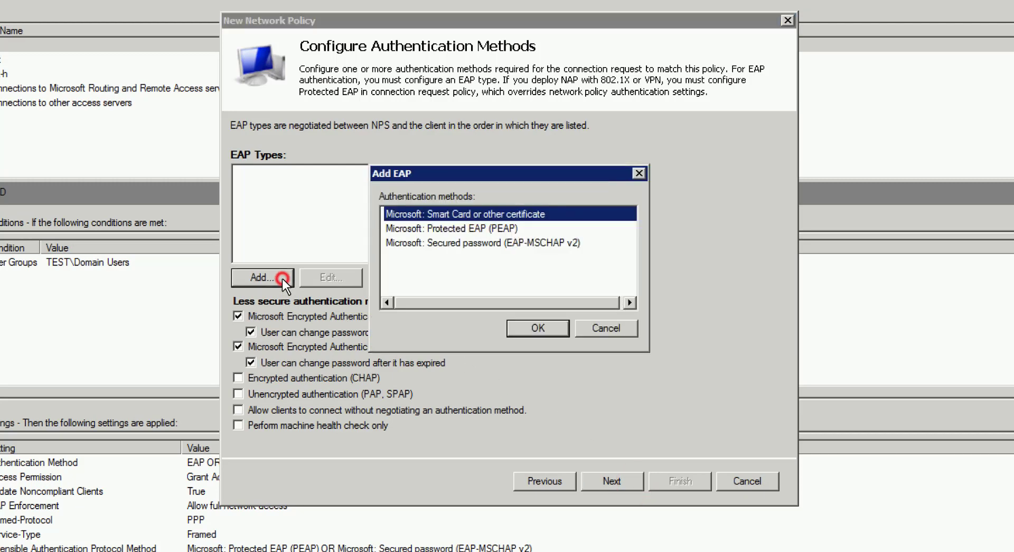
left_click(522, 227)
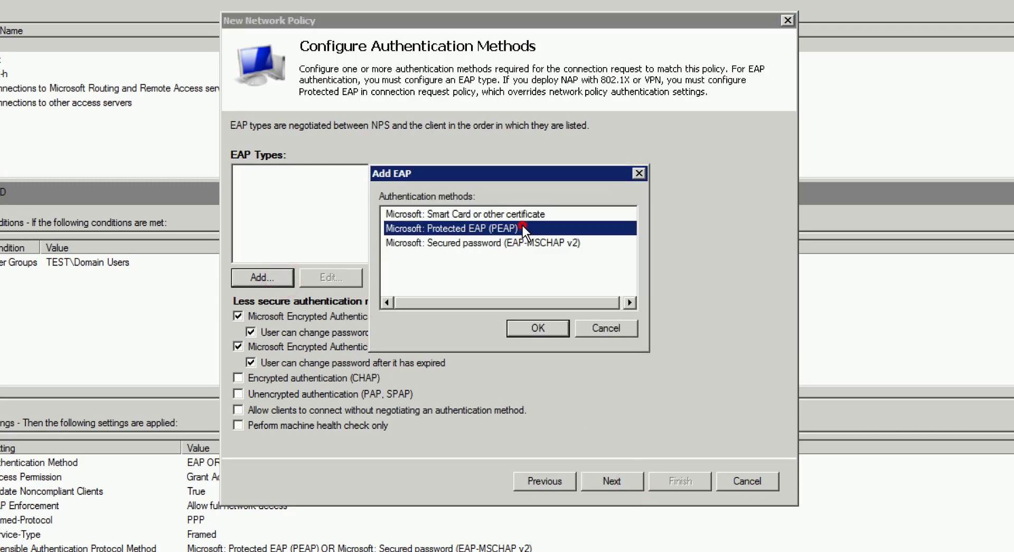
left_click(556, 327)
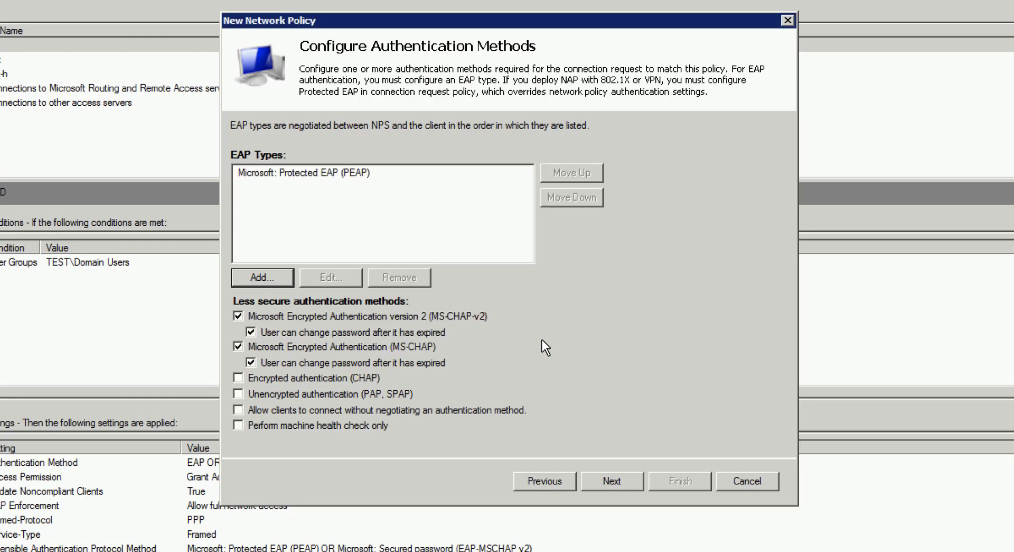
left_click(322, 173)
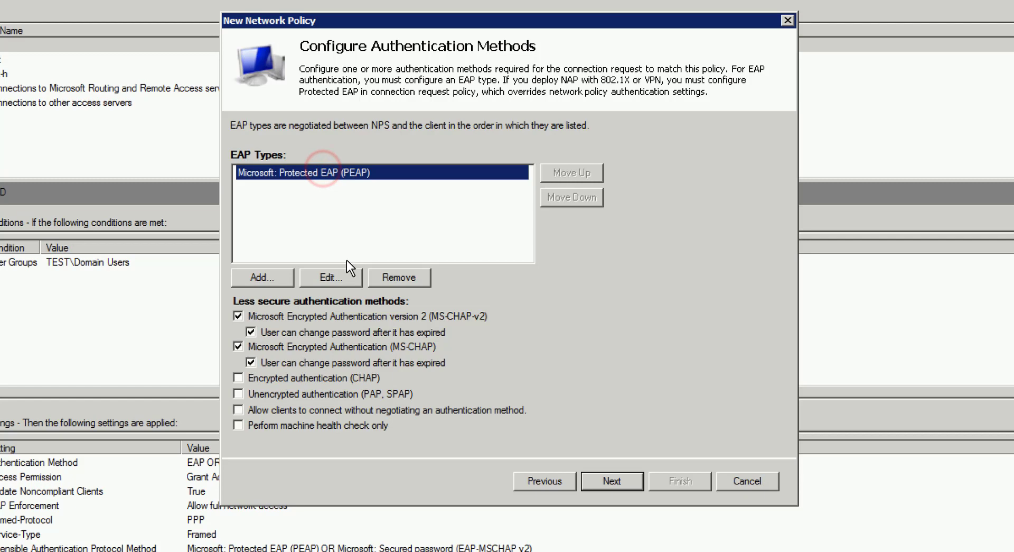
left_click(349, 278)
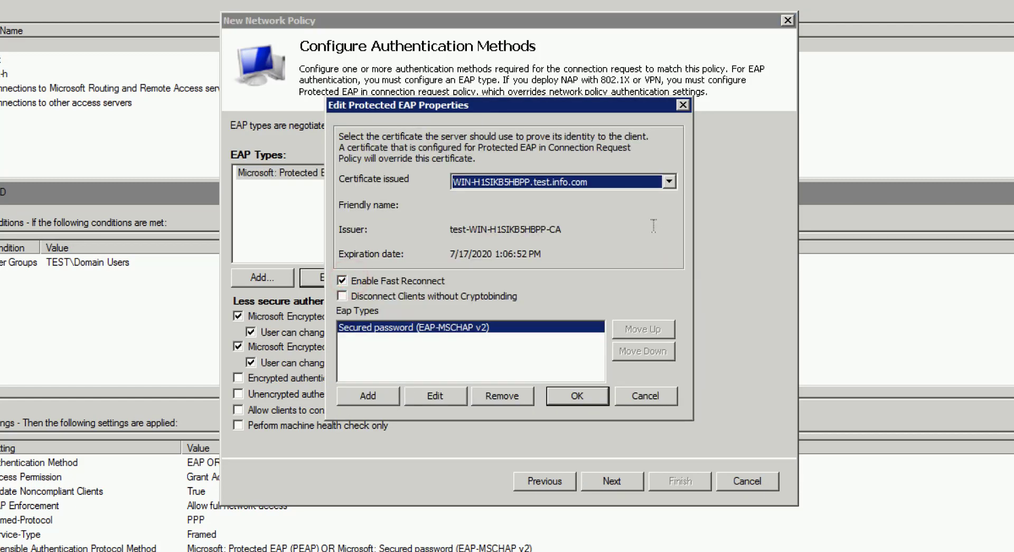
left_click(599, 397)
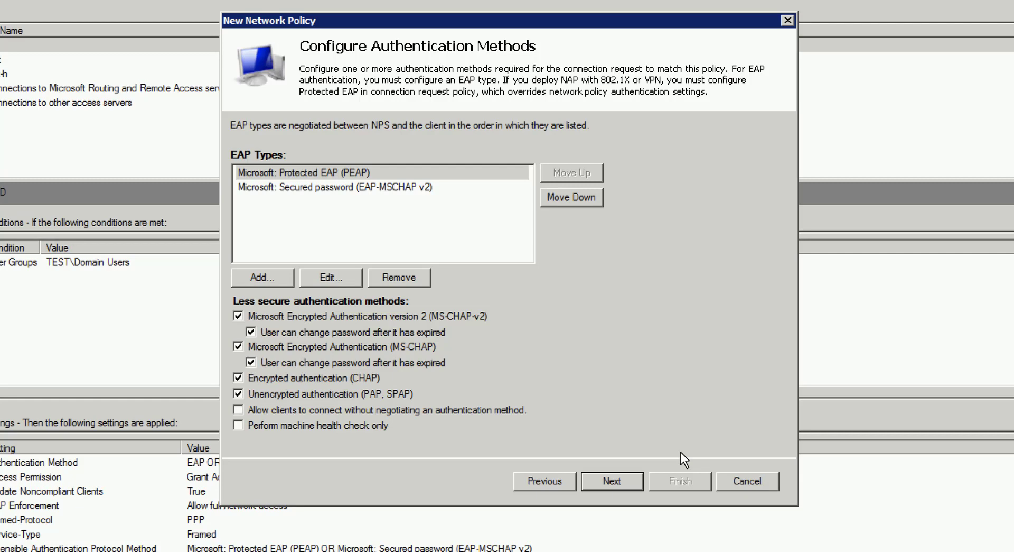
left_click(631, 481)
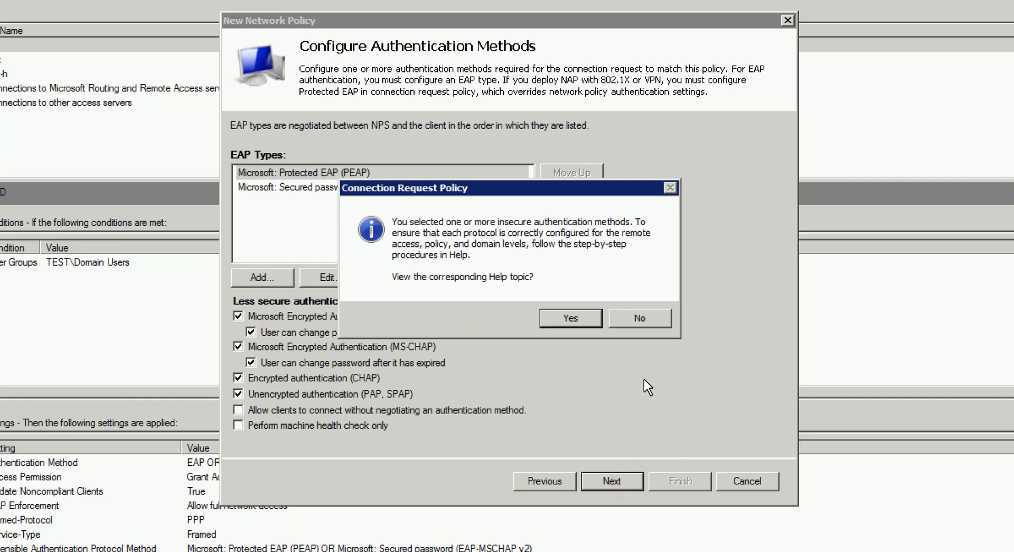
- Dismiss the insecure-methods warning and add a Tunnel-Type attribute set to Virtual LANs (VLAN)
left_click(654, 316)
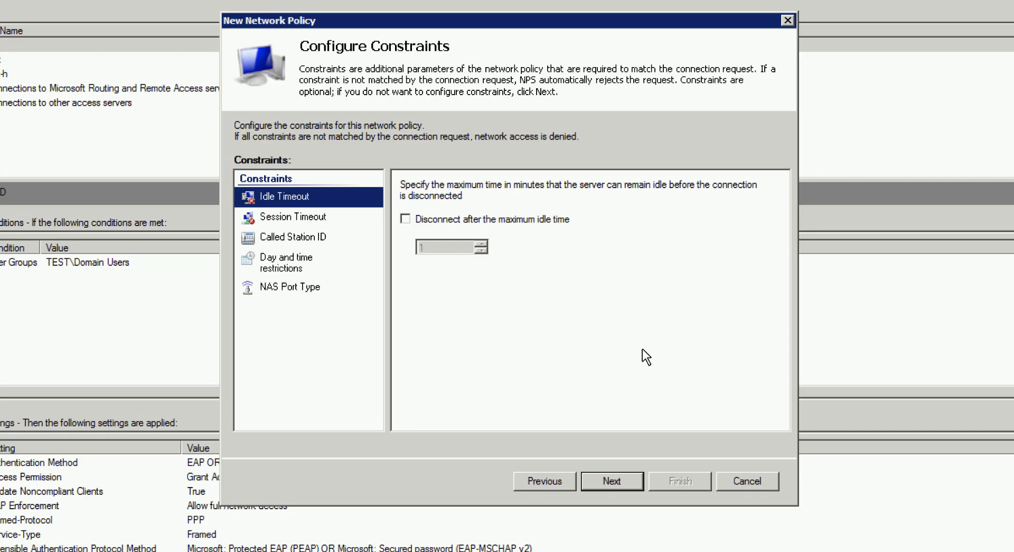
left_click(630, 477)
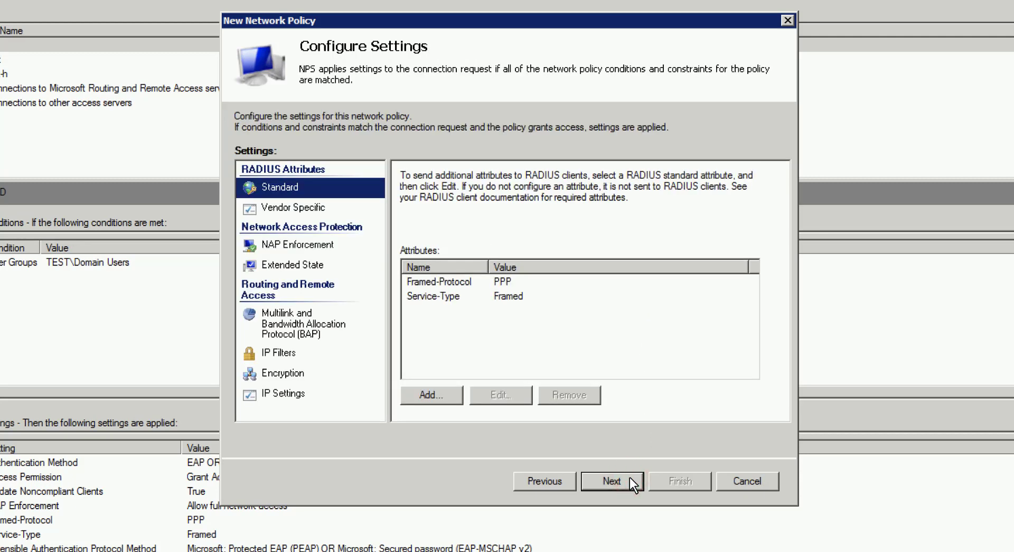
left_click(453, 394)
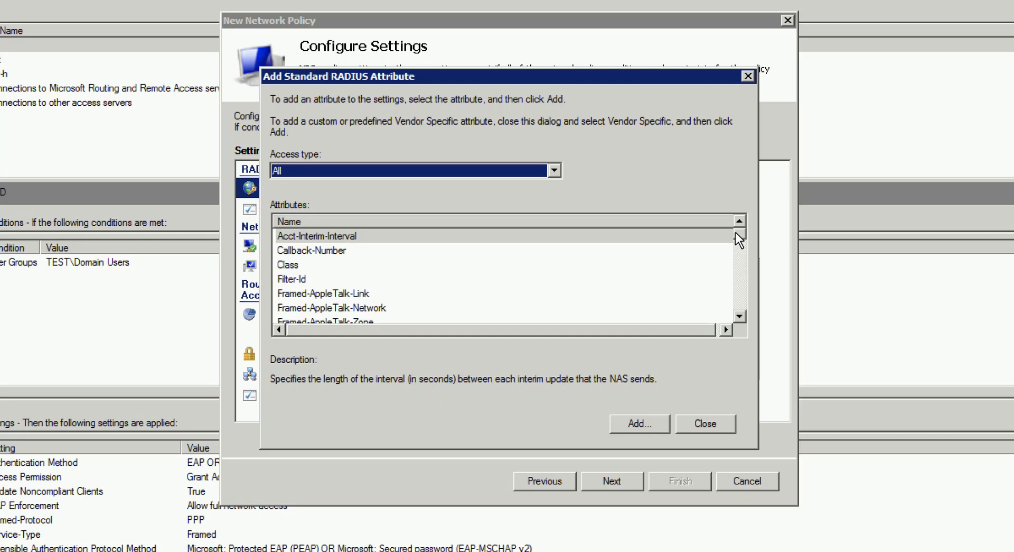
left_click_drag(737, 232, 756, 347)
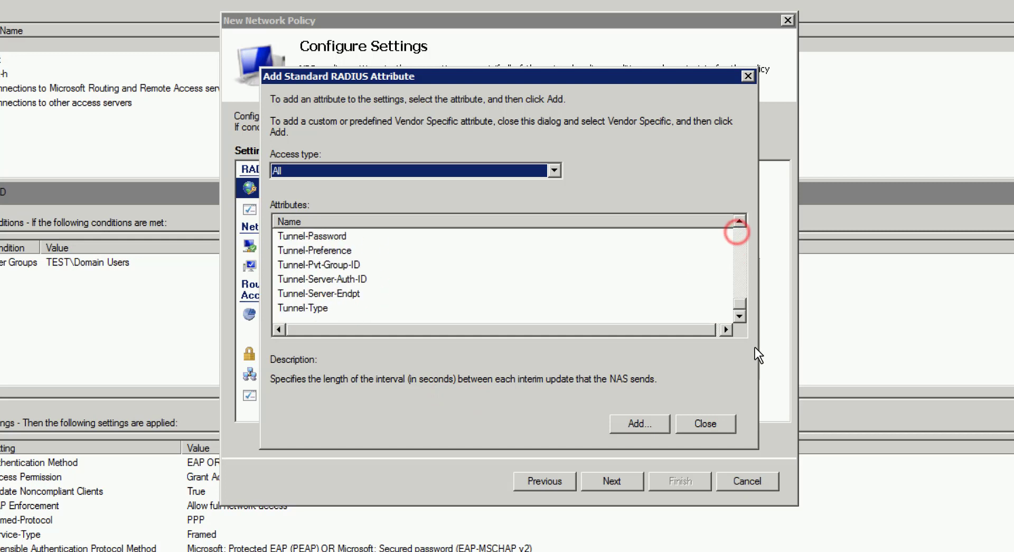
left_click(335, 305)
left_click(655, 422)
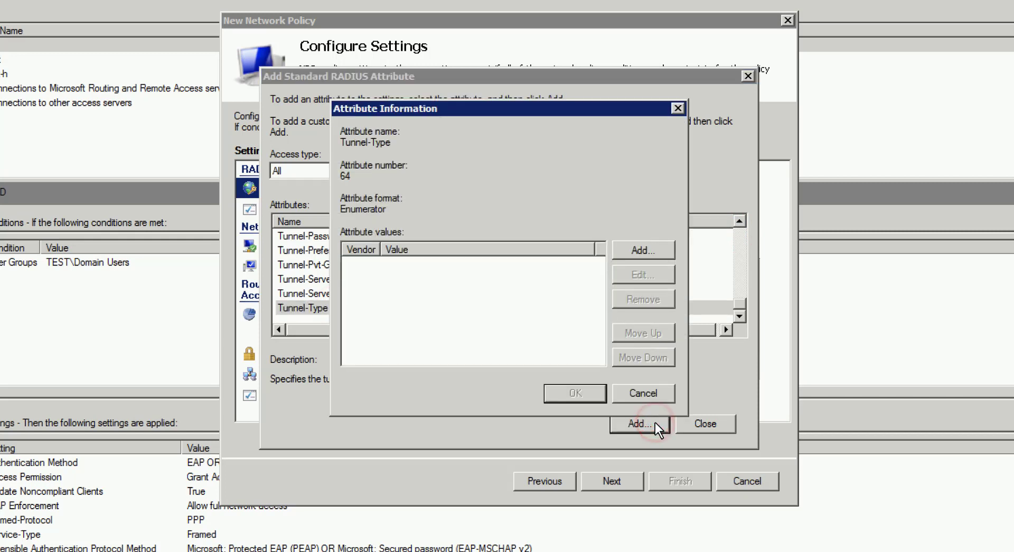
left_click(655, 248)
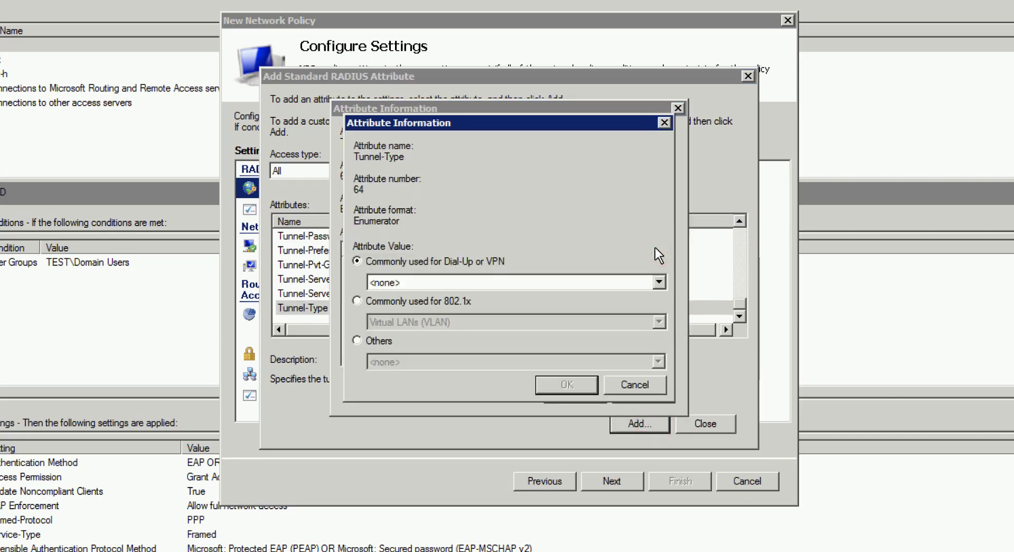
left_click(451, 300)
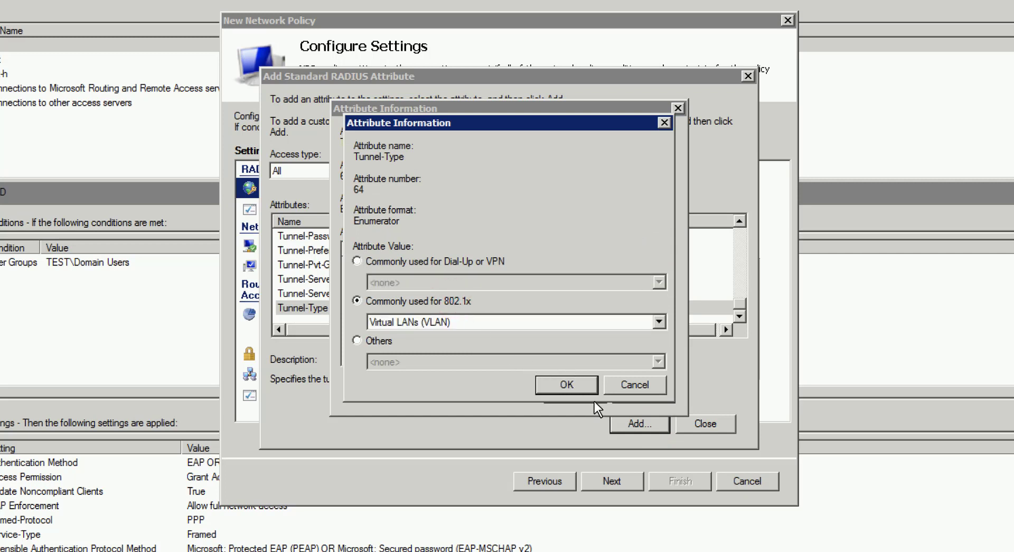
left_click(586, 387)
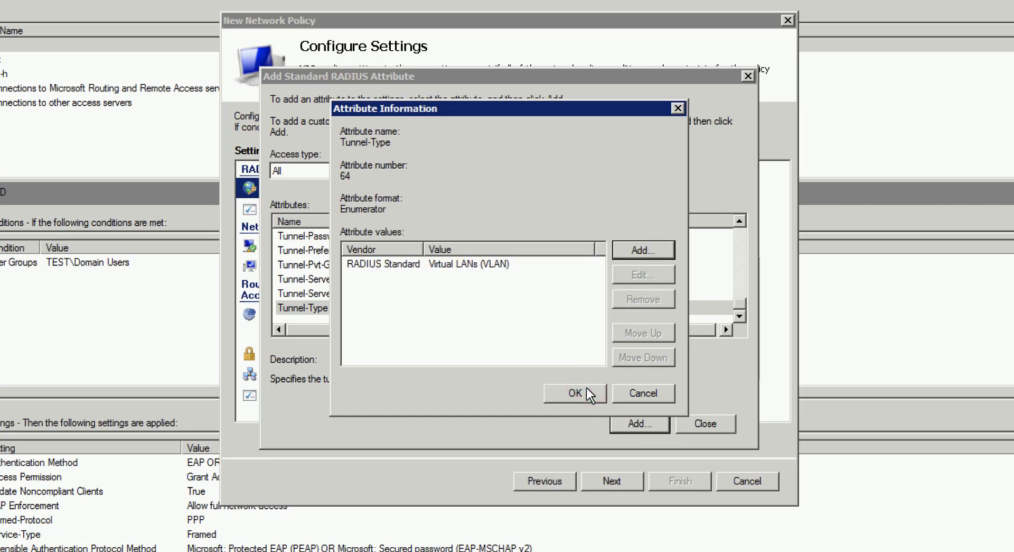
left_click(587, 388)
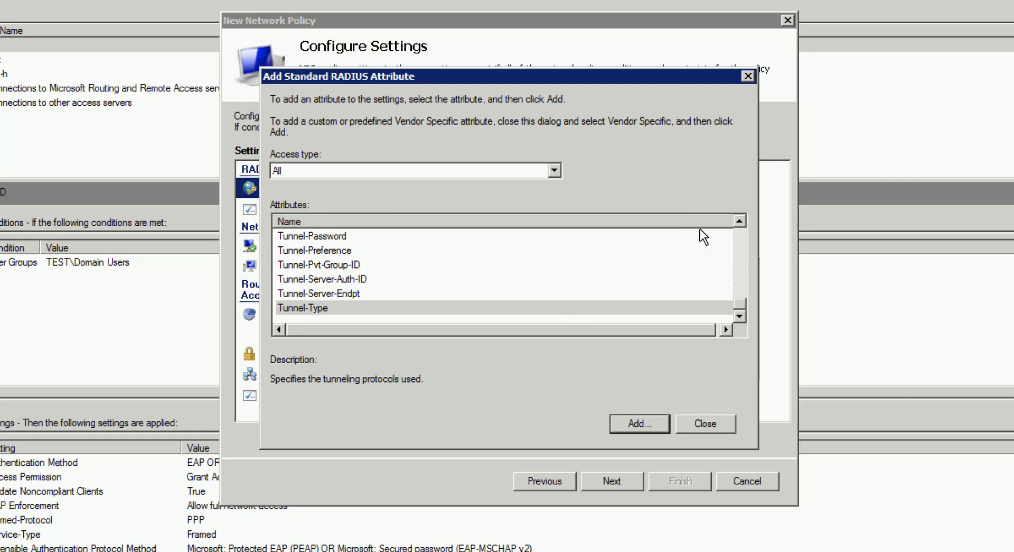
- Add the Tunnel-Pvt-Group-ID attribute with string value 333
left_click(369, 266)
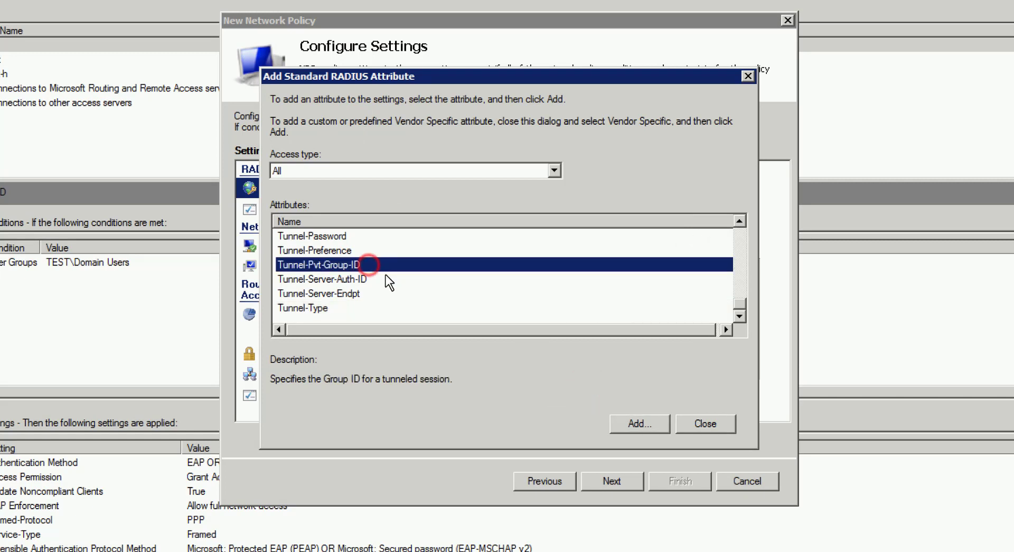
left_click(661, 424)
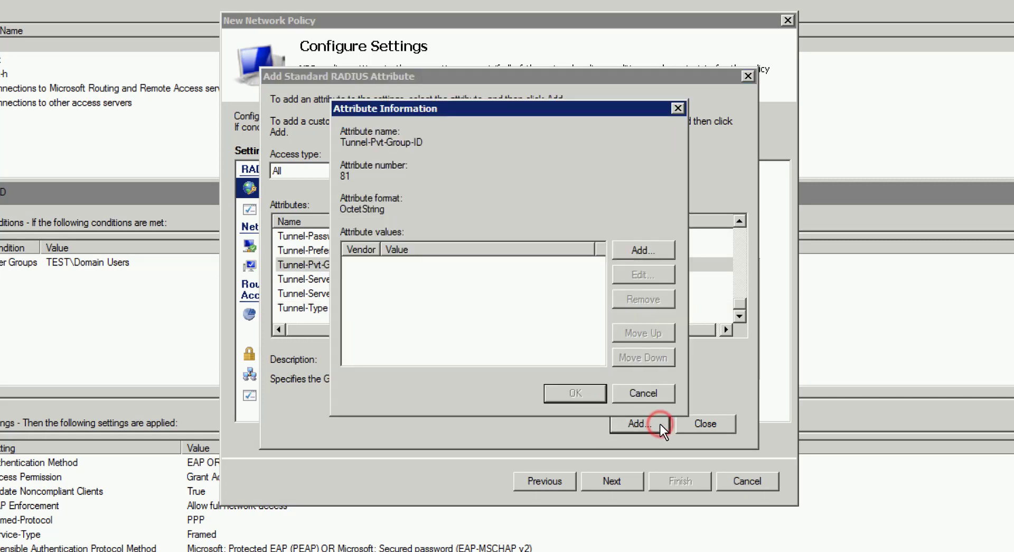
left_click(662, 252)
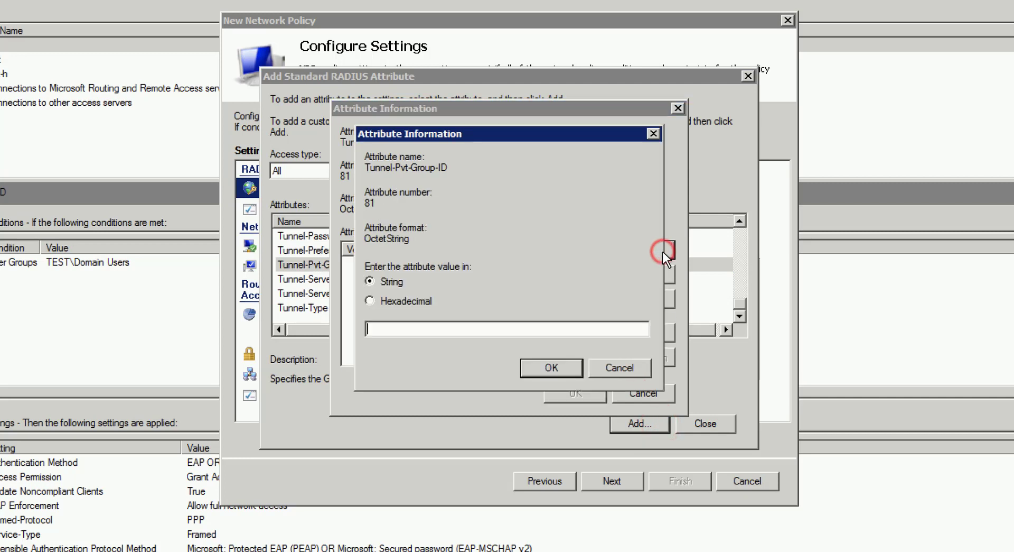
left_click(552, 328)
type("333")
left_click(563, 365)
left_click(576, 387)
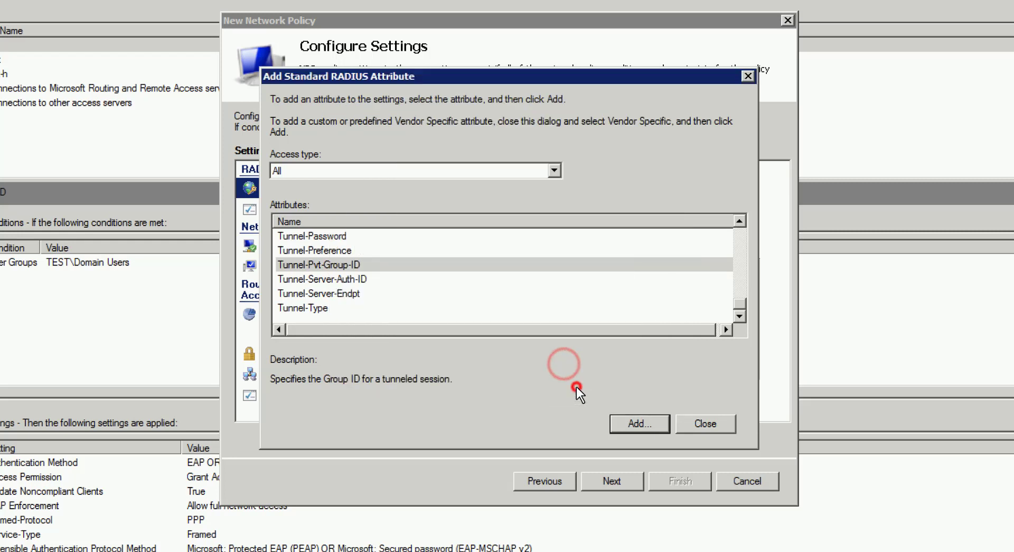
left_click(739, 220)
left_click(740, 220)
left_click(739, 220)
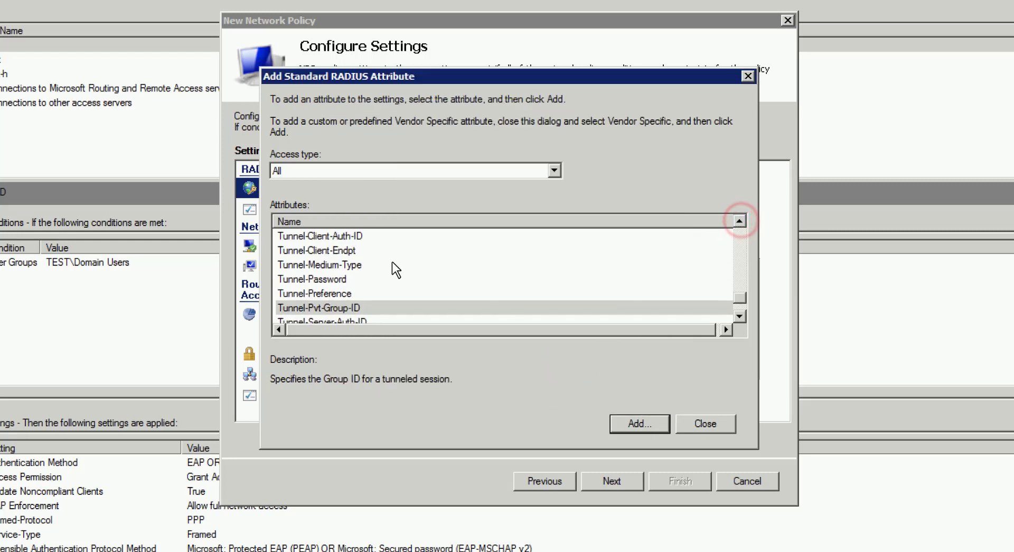
- Add the Tunnel-Medium-Type attribute with value 802
left_click(369, 264)
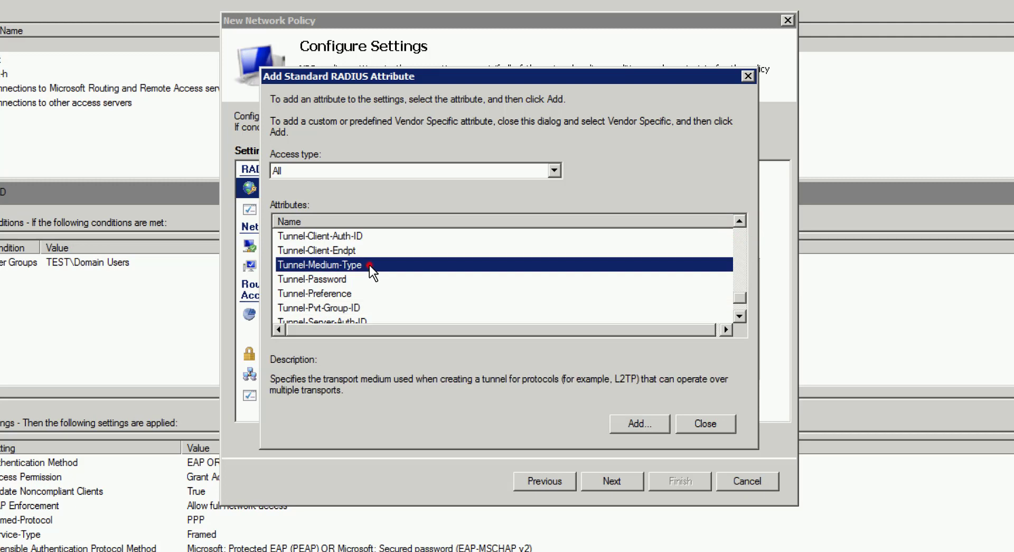
left_click(652, 424)
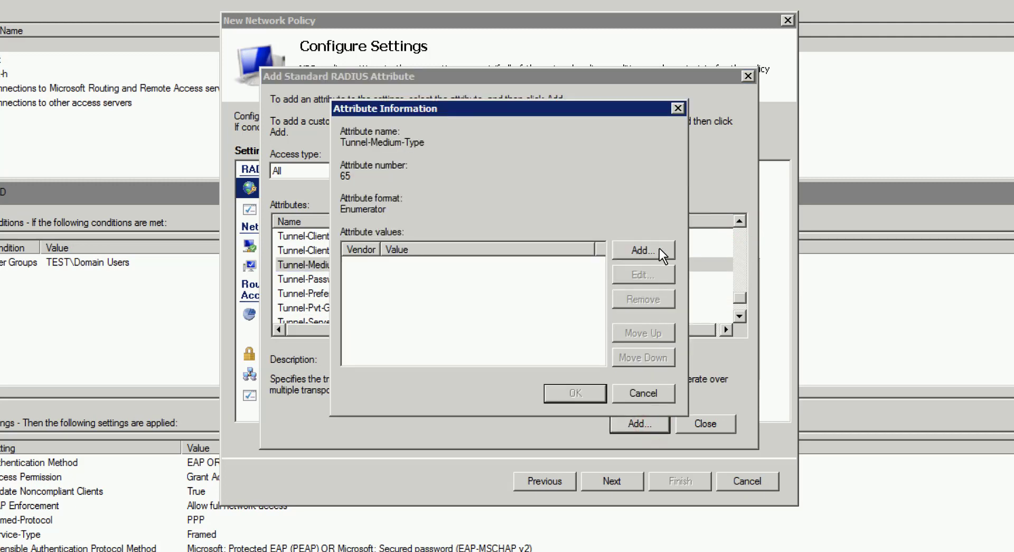
left_click(660, 251)
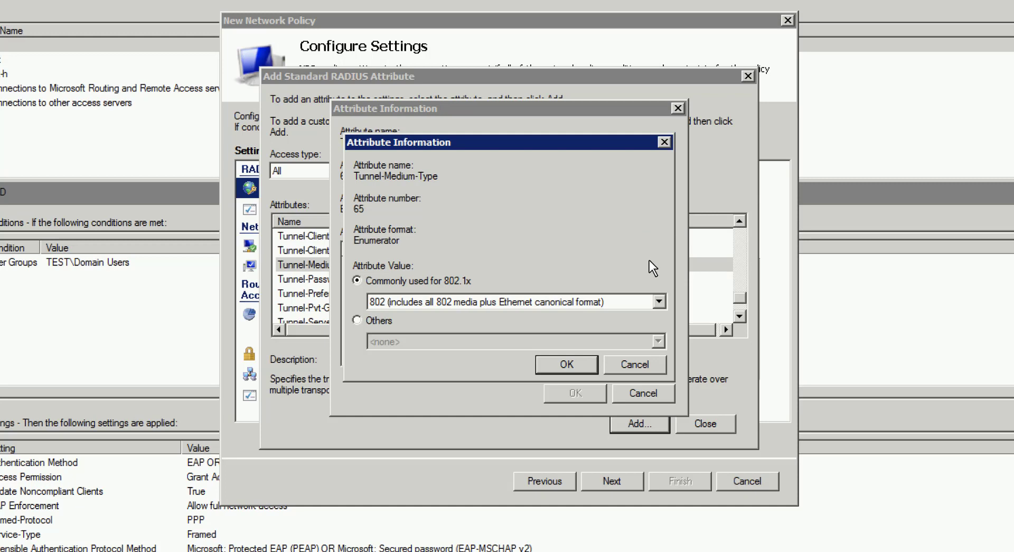
left_click(595, 358)
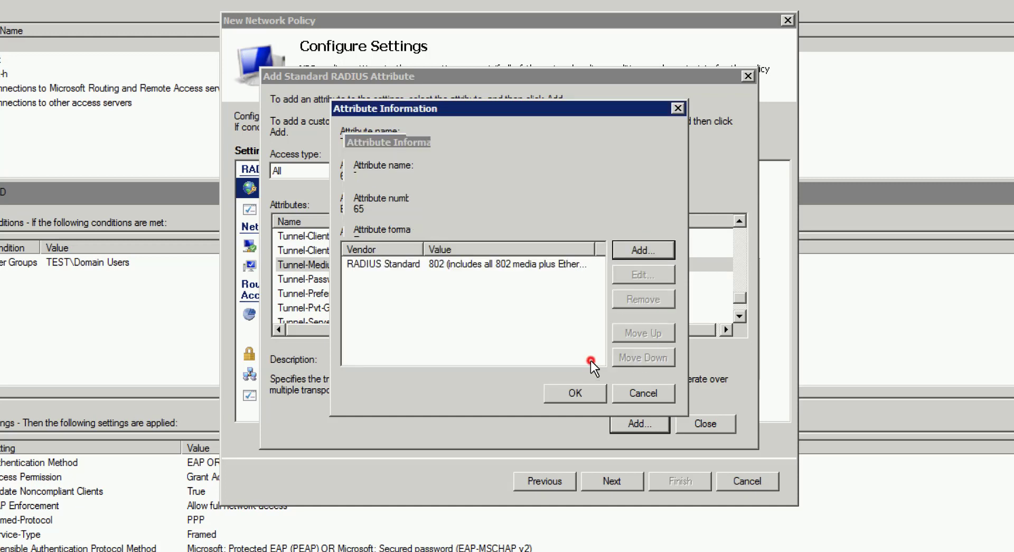
left_click(589, 388)
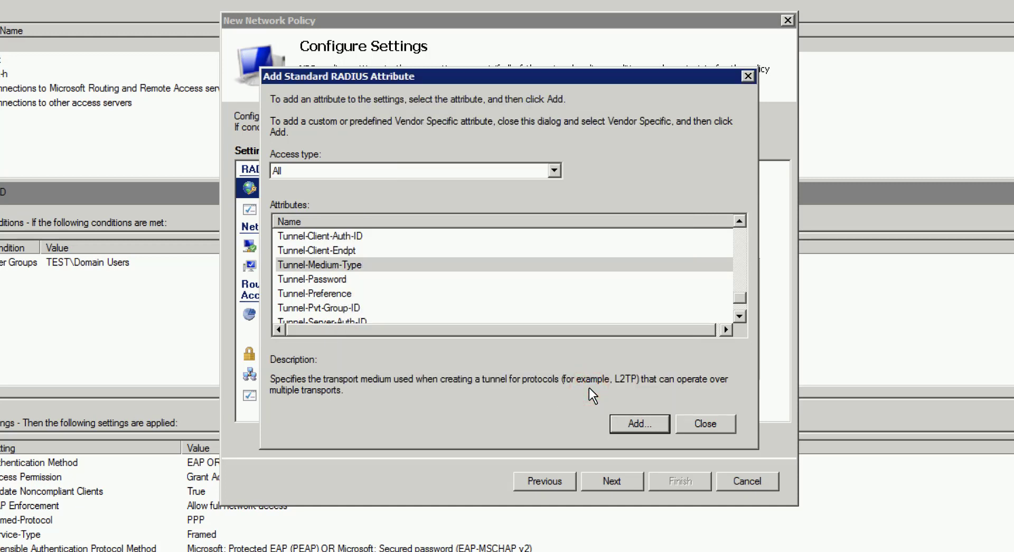
- Close the attribute list, review the summary, and finish the Unleashed network policy
left_click(715, 427)
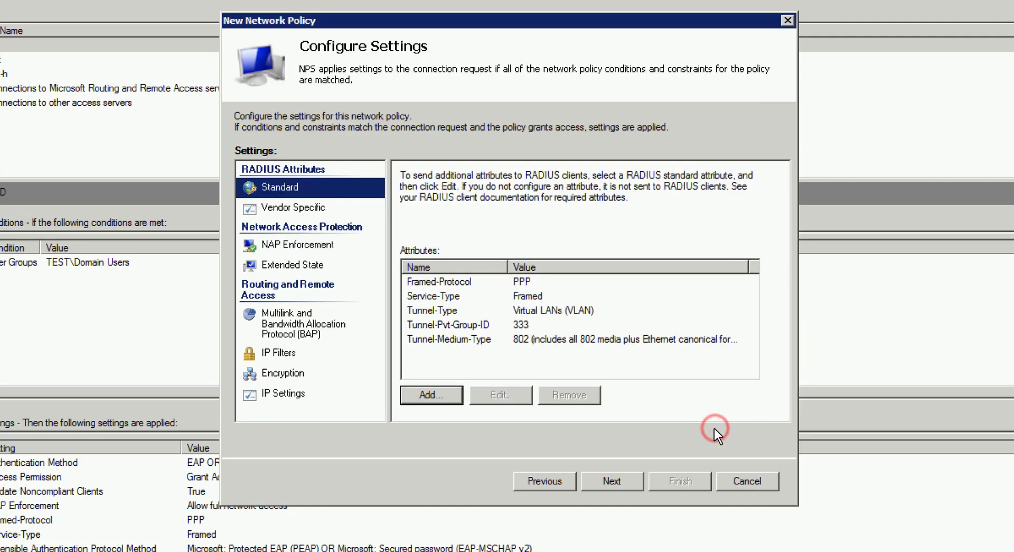
left_click(633, 481)
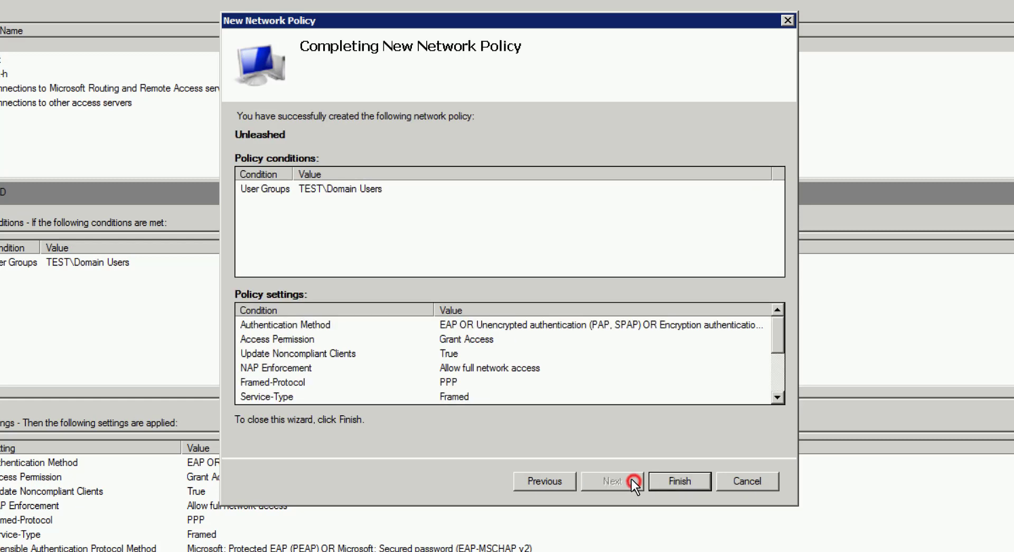
left_click(697, 483)
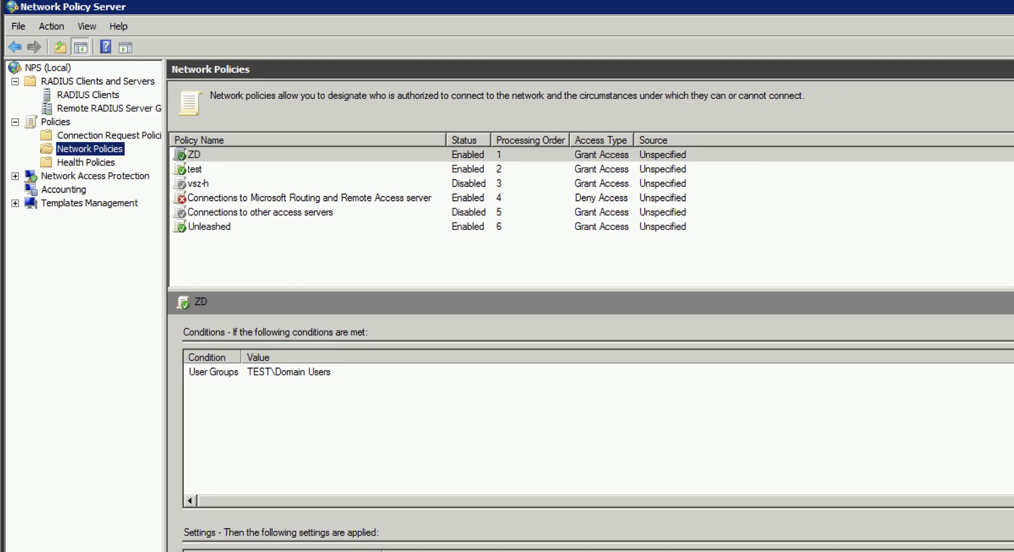
- Move the Unleashed policy up three places to processing order 3
right_click(247, 226)
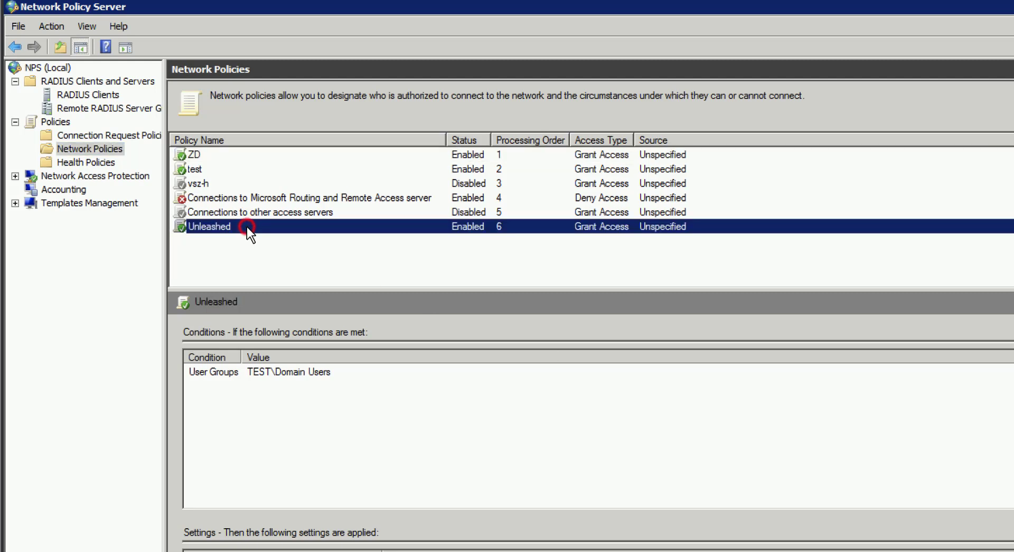
left_click(259, 235)
right_click(255, 212)
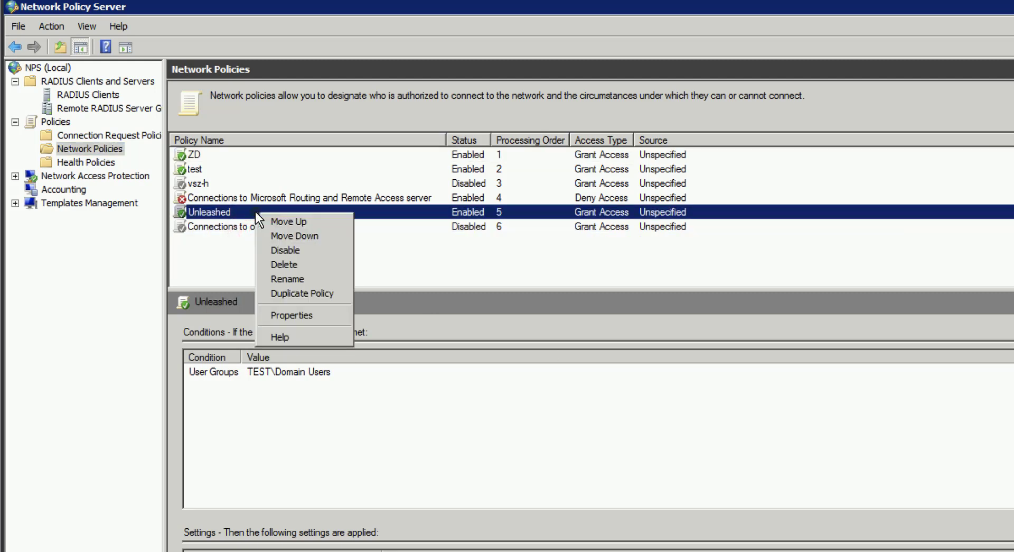
left_click(268, 218)
right_click(257, 195)
left_click(274, 204)
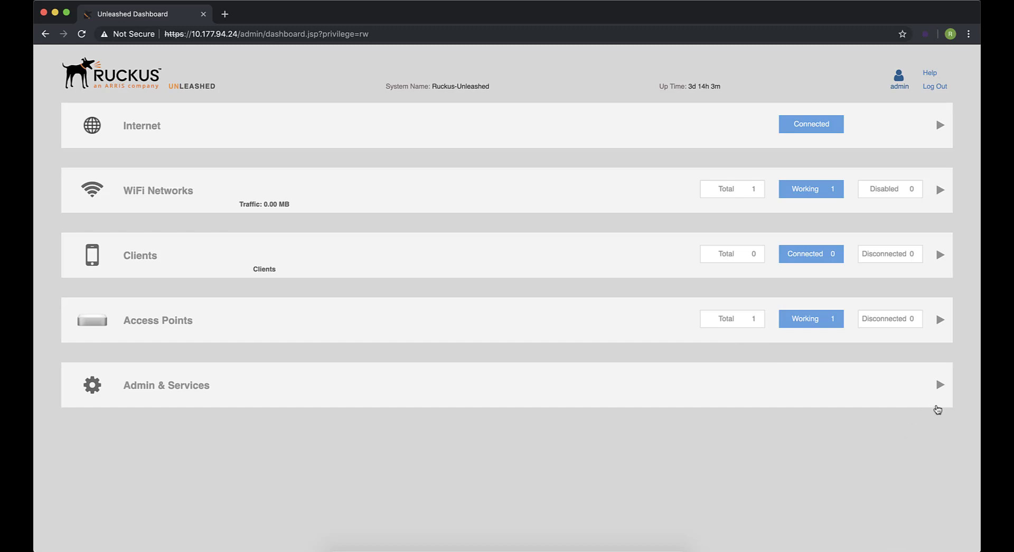
- Go to Admin & Services > Services > AAA Servers to view the empty server list
left_click(939, 390)
scroll(941, 393, "down", 10)
scroll(940, 393, "down", 1)
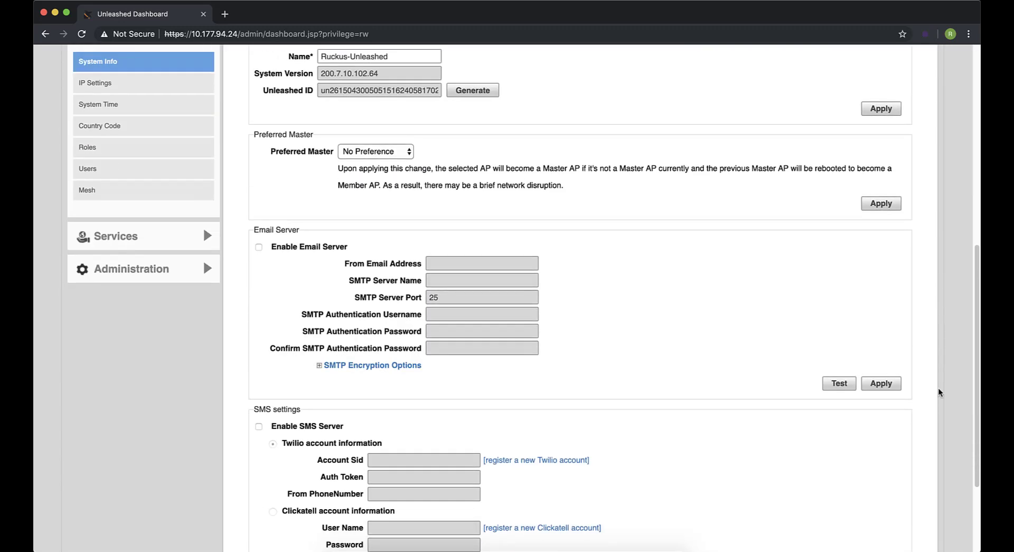
left_click(206, 236)
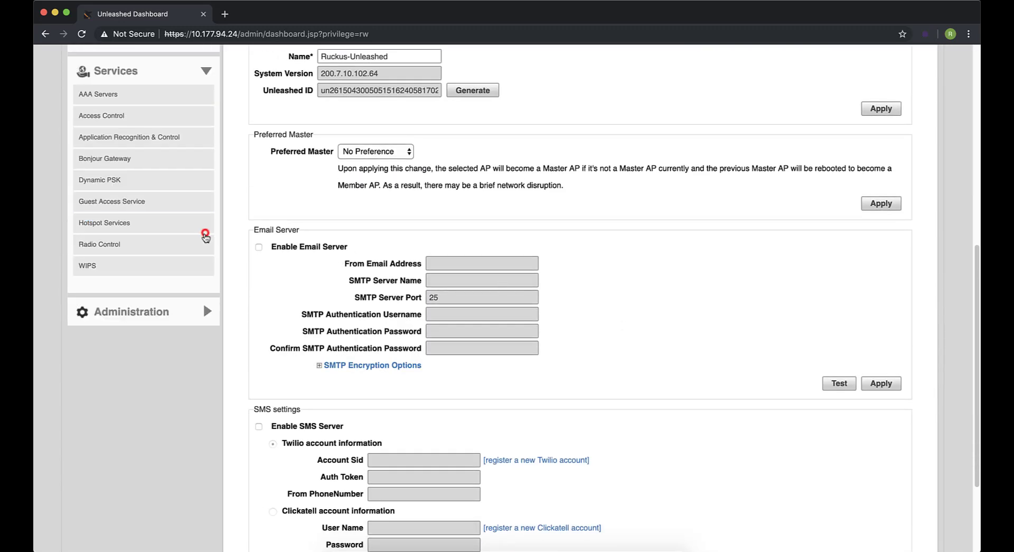
scroll(211, 243, "up", 3)
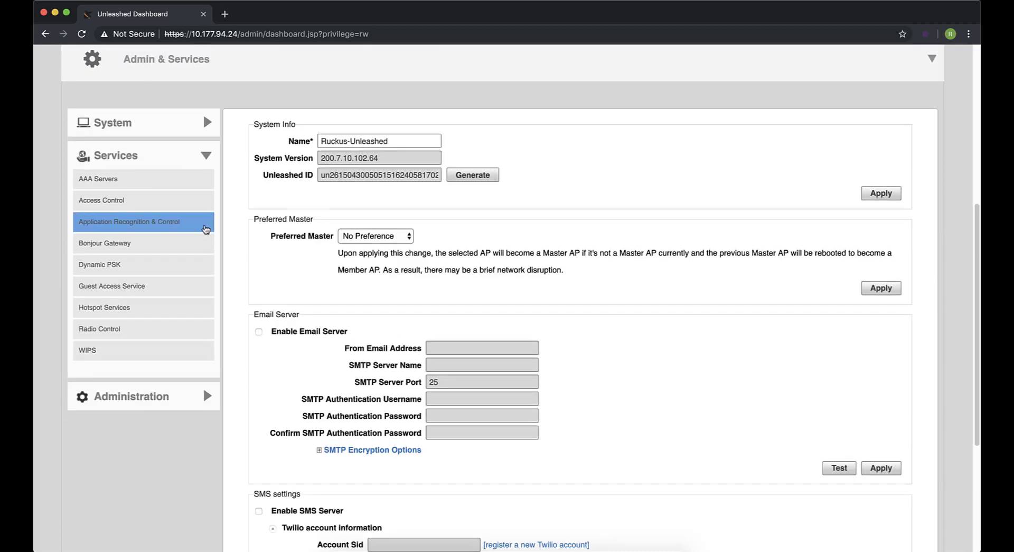
left_click(175, 187)
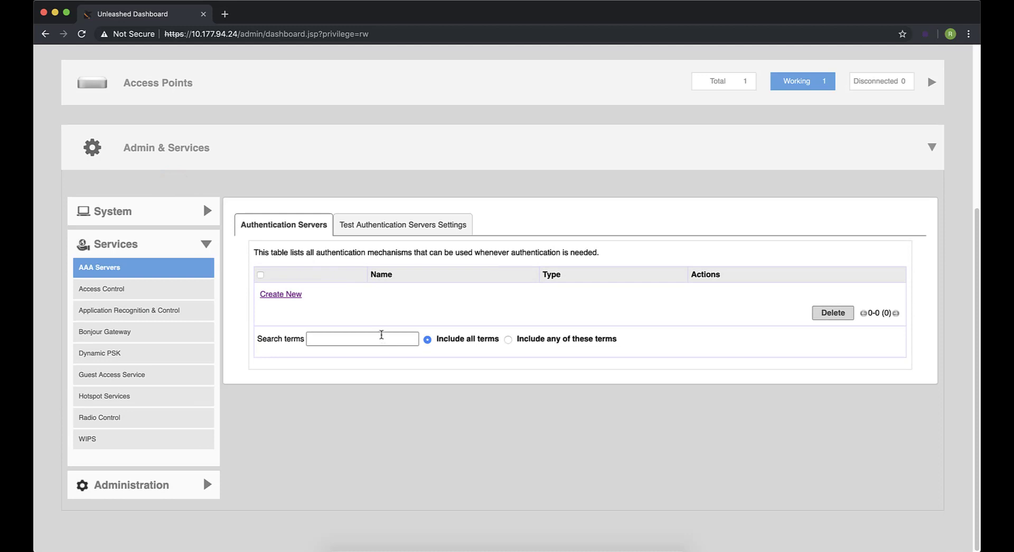
- Add RADIUS server 'Radius Server' at 10.177.89.144, port 1812, with its shared secret
left_click(283, 295)
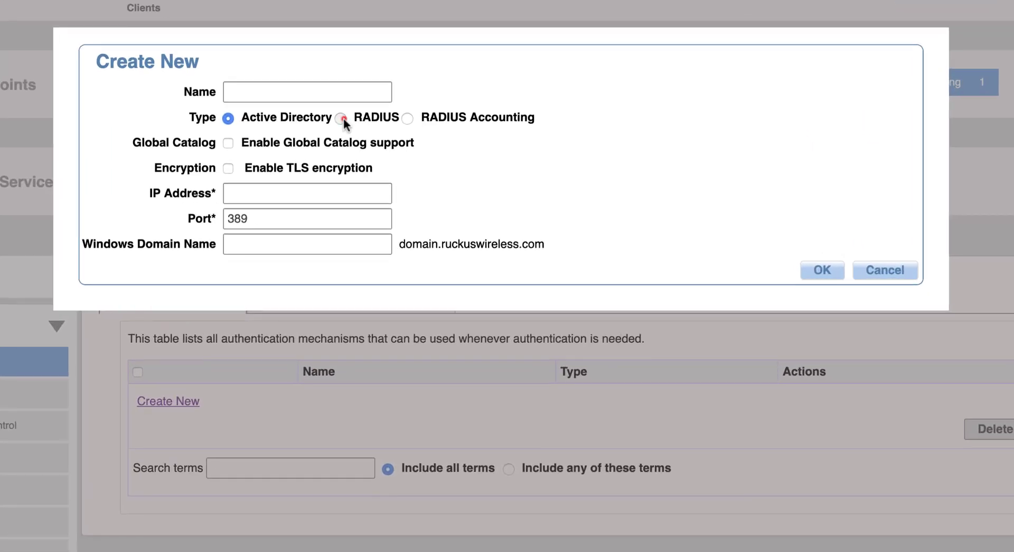
left_click(342, 118)
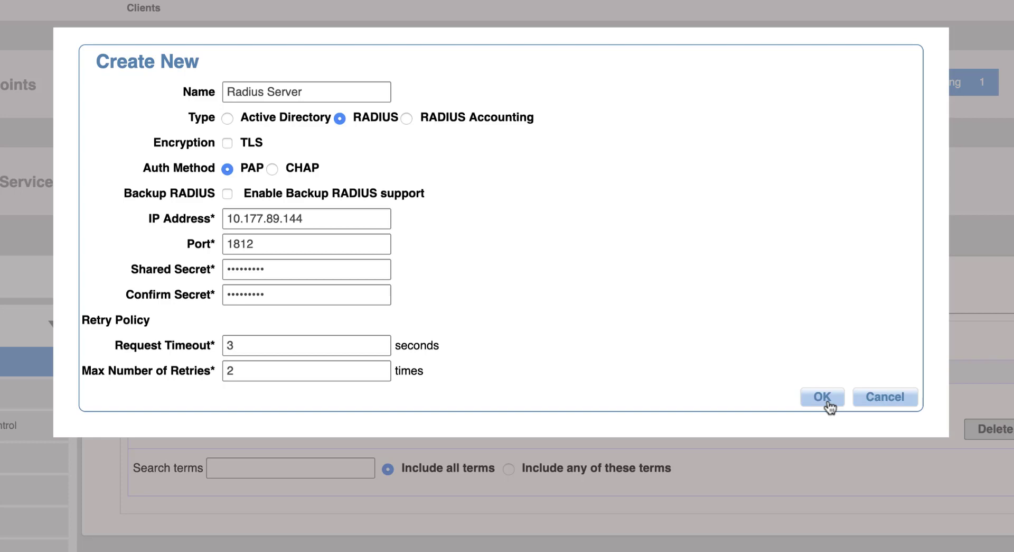
left_click(822, 398)
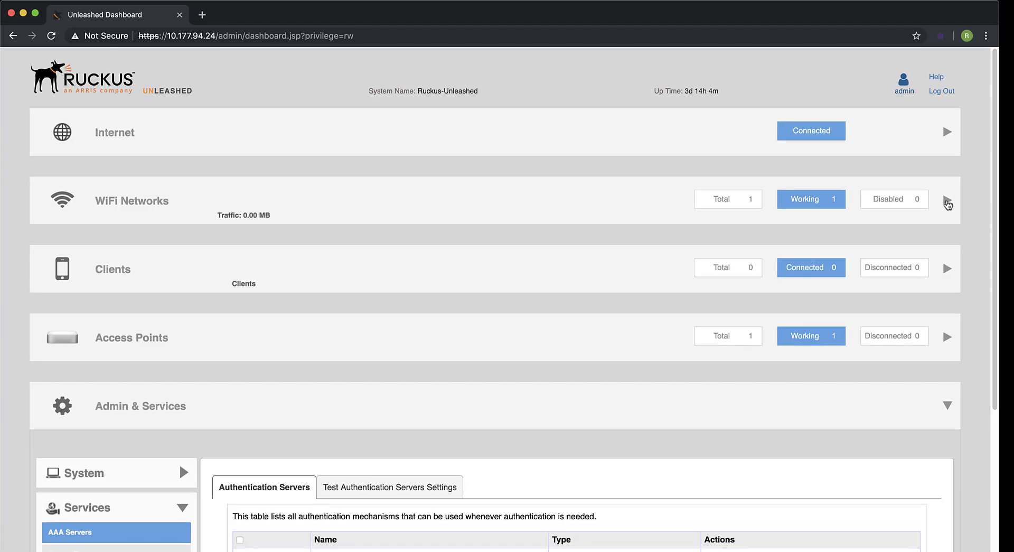
- Create WLAN 'RadiusUnleashed' using 802.1X EAP authentication against Radius Server
left_click(947, 204)
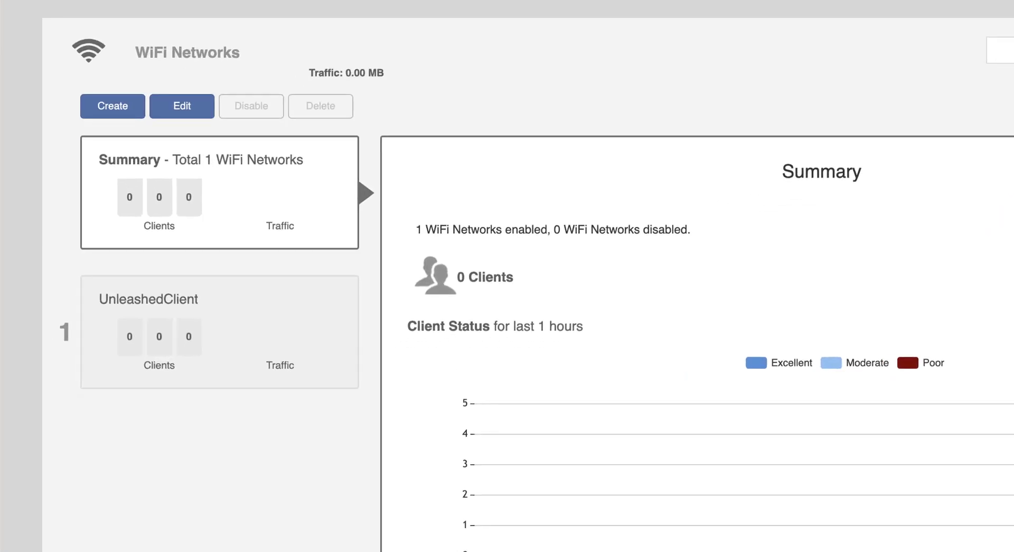
left_click(107, 102)
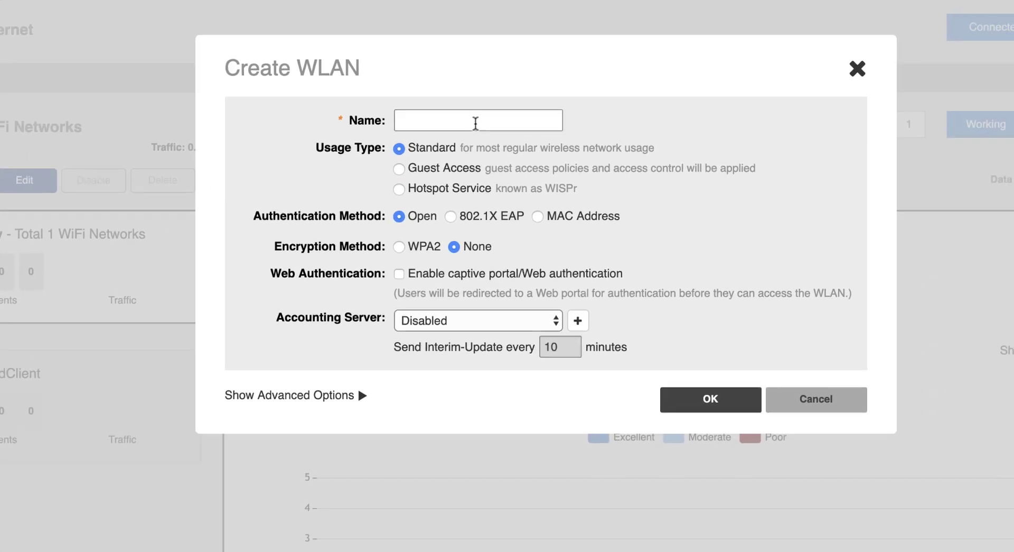
type("Rad")
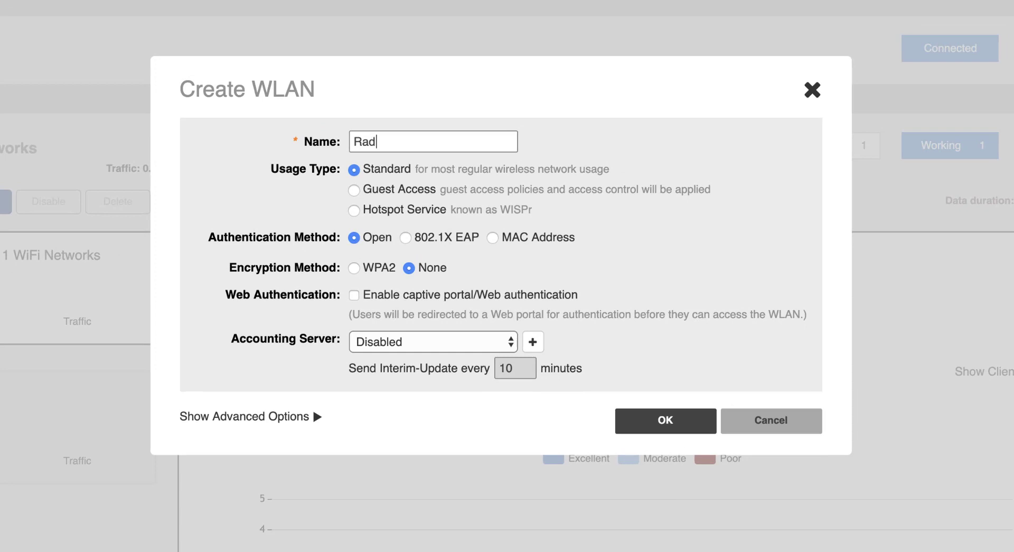
type("iusUnleashed")
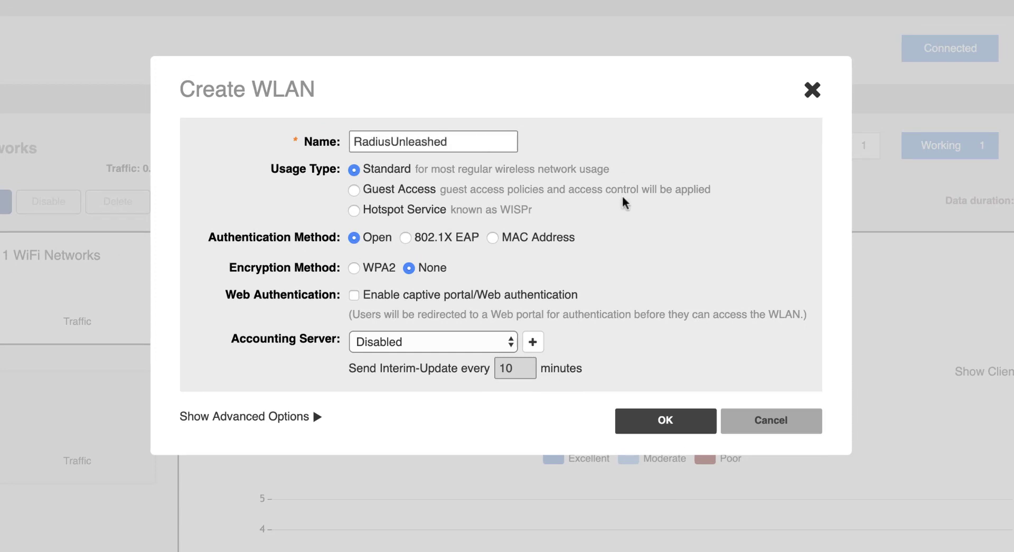
left_click(405, 237)
left_click(510, 268)
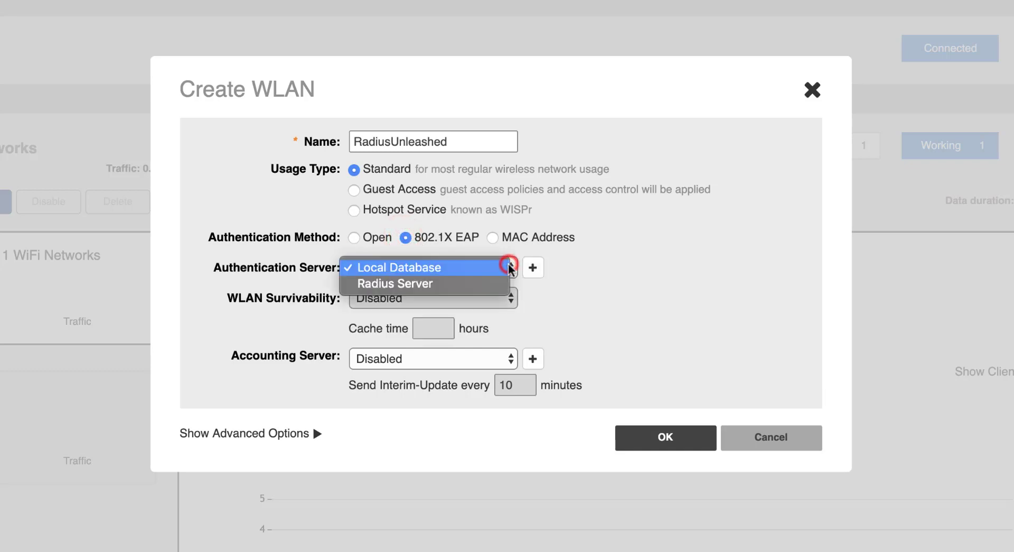
left_click(503, 284)
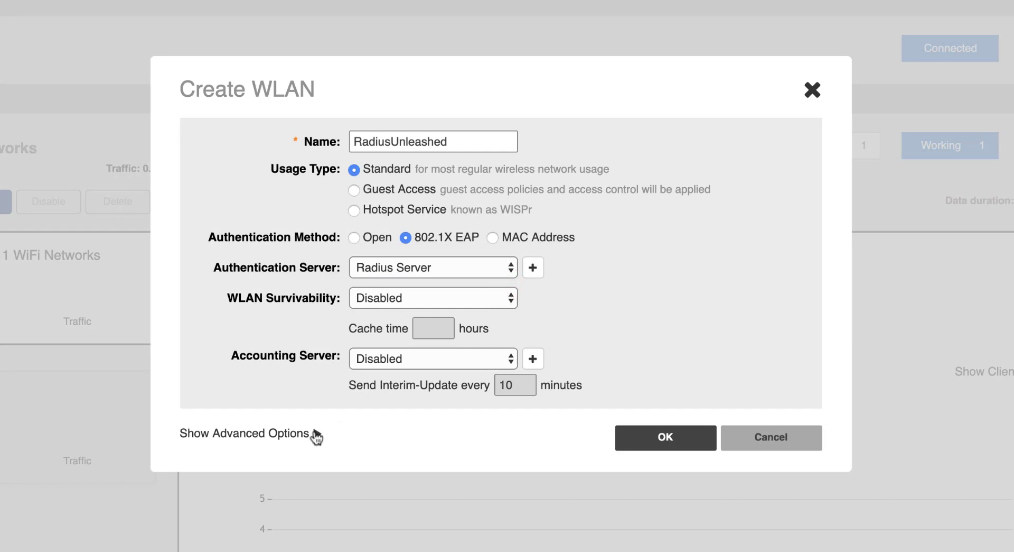
- Enable Dynamic VLAN in the RadiusUnleashed WLAN's advanced options
left_click(317, 435)
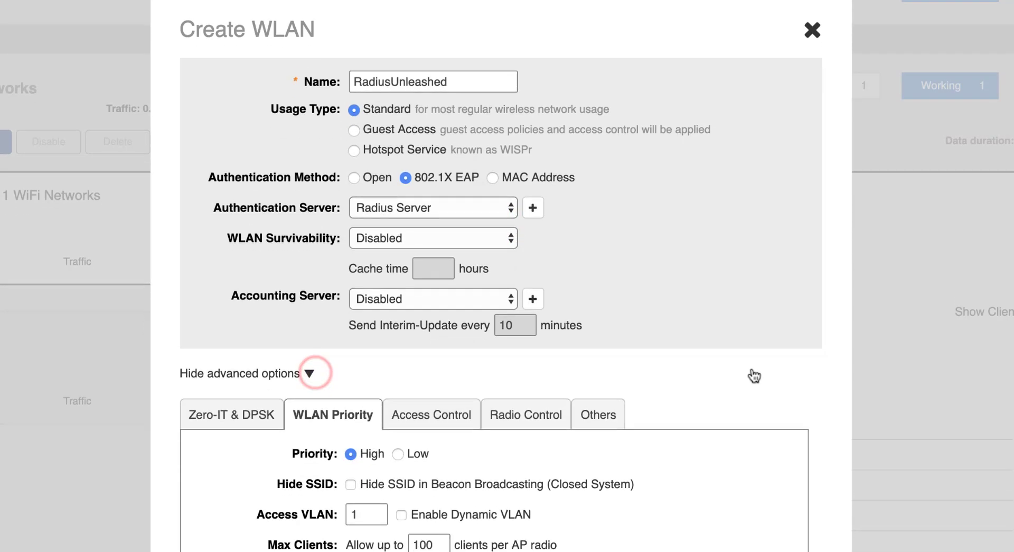
scroll(755, 290, "down", 10)
left_click(665, 203)
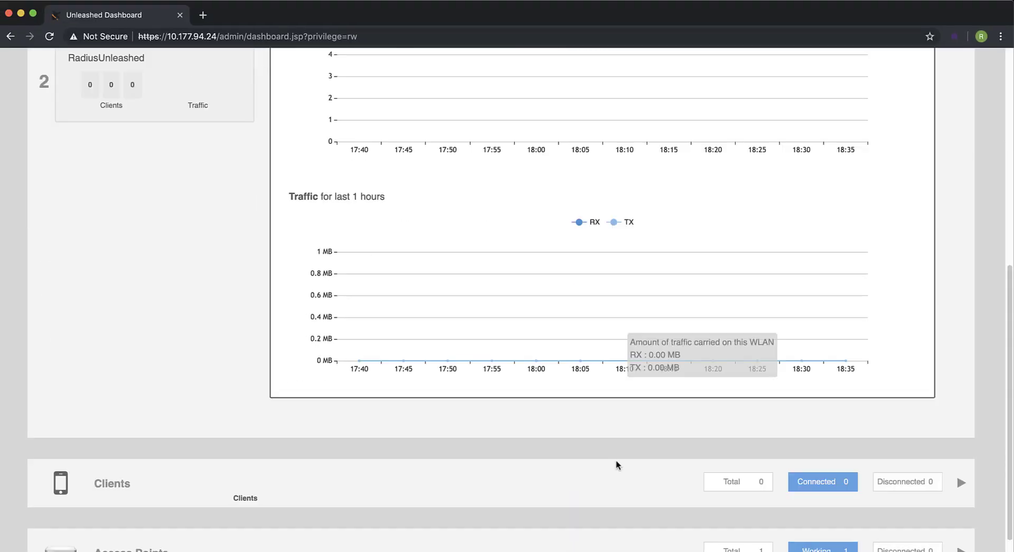
scroll(616, 463, "down", 3)
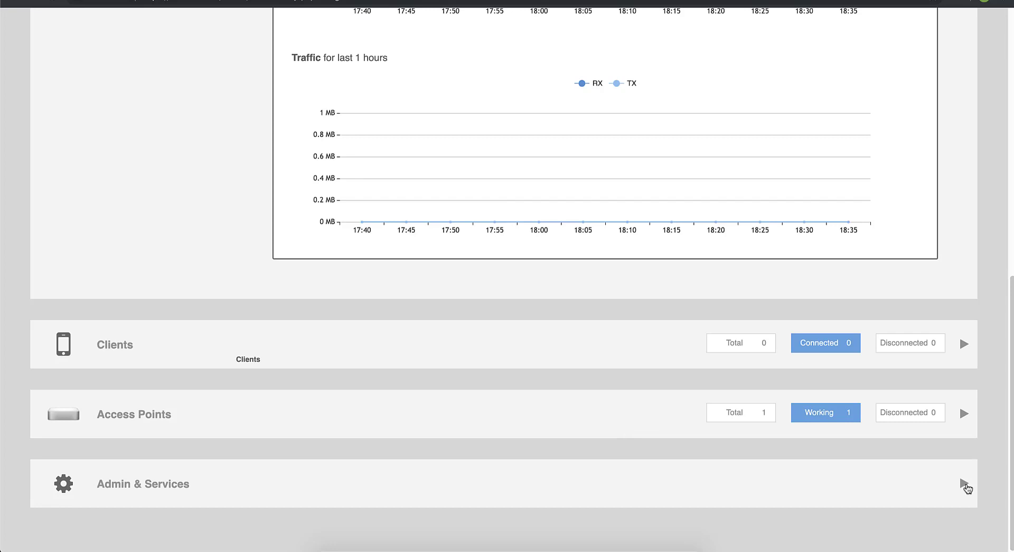
- Go to Admin & Services > Administration > Diagnostics, on the Client Troubleshooting tab
left_click(964, 483)
scroll(379, 335, "down", 2)
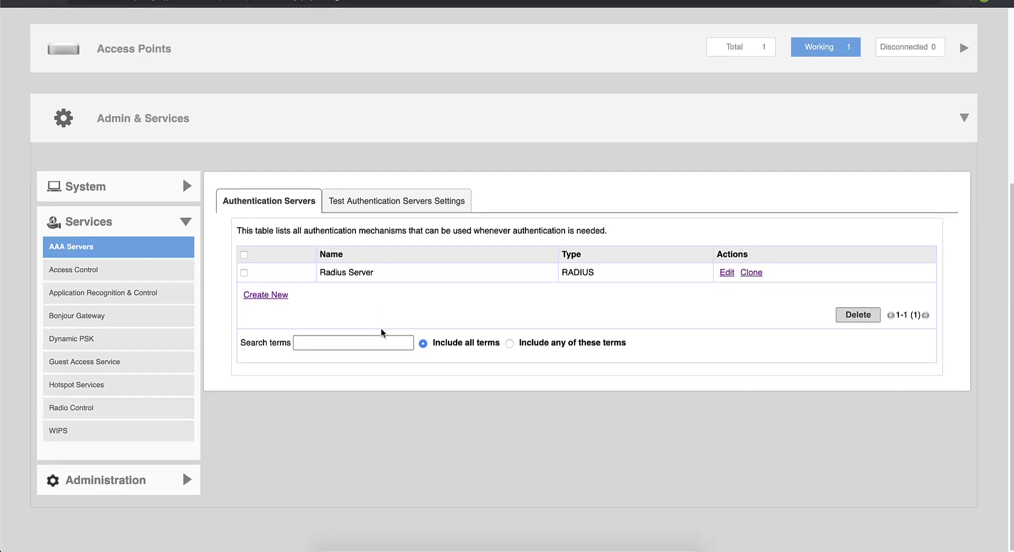
left_click(187, 480)
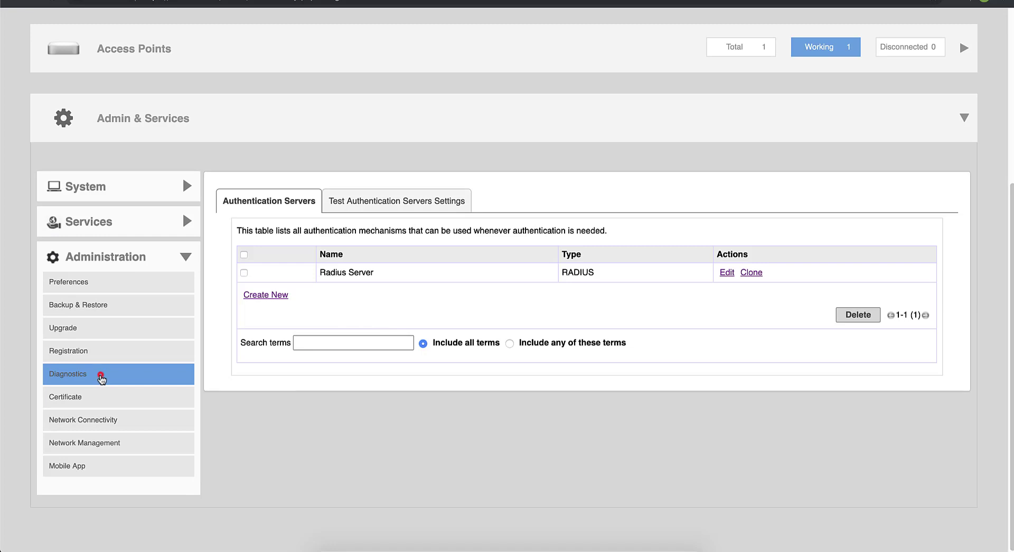
left_click(102, 377)
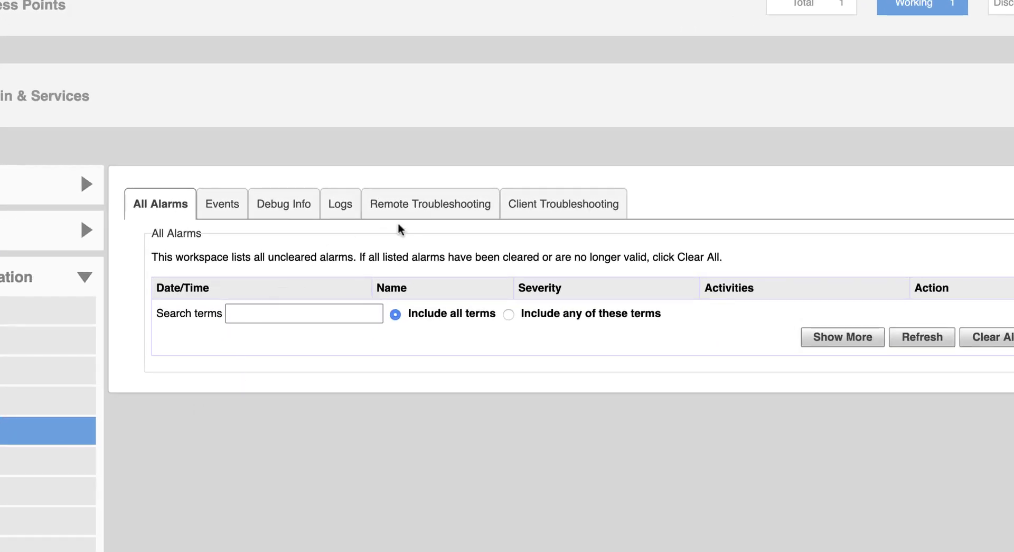
left_click(571, 215)
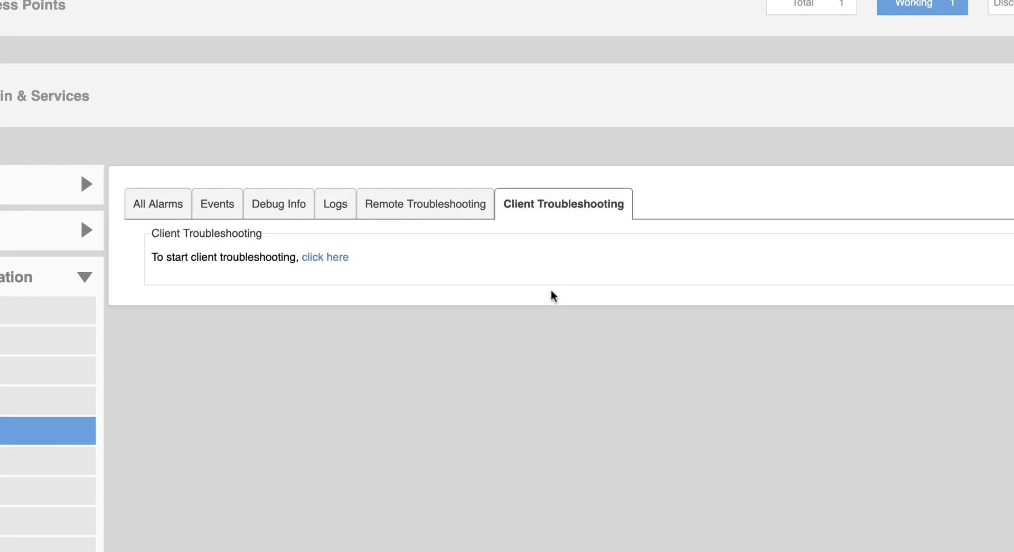
- Enter the phone's client MAC address and start a Connectivity Trace
left_click(315, 259)
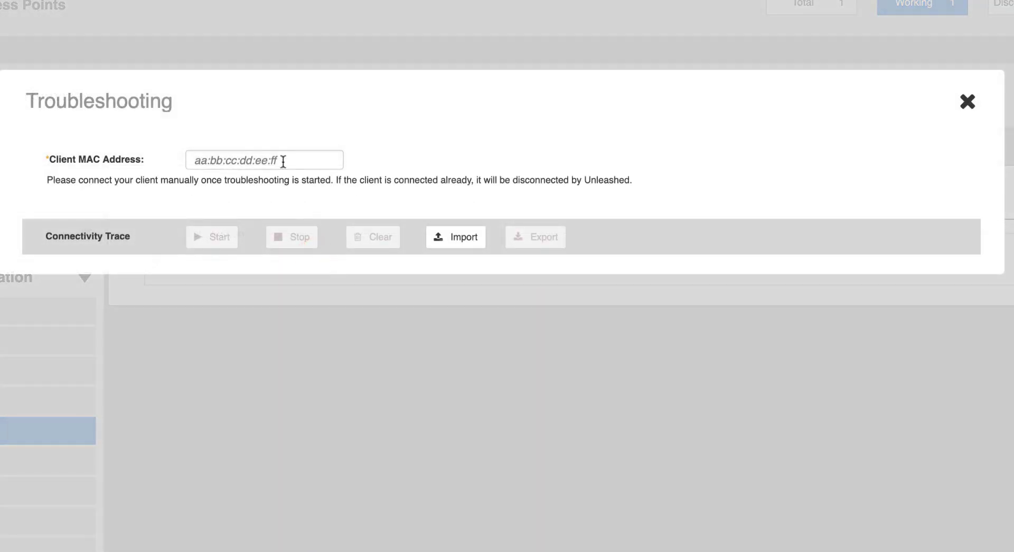
left_click(286, 159)
key("ctrl+v")
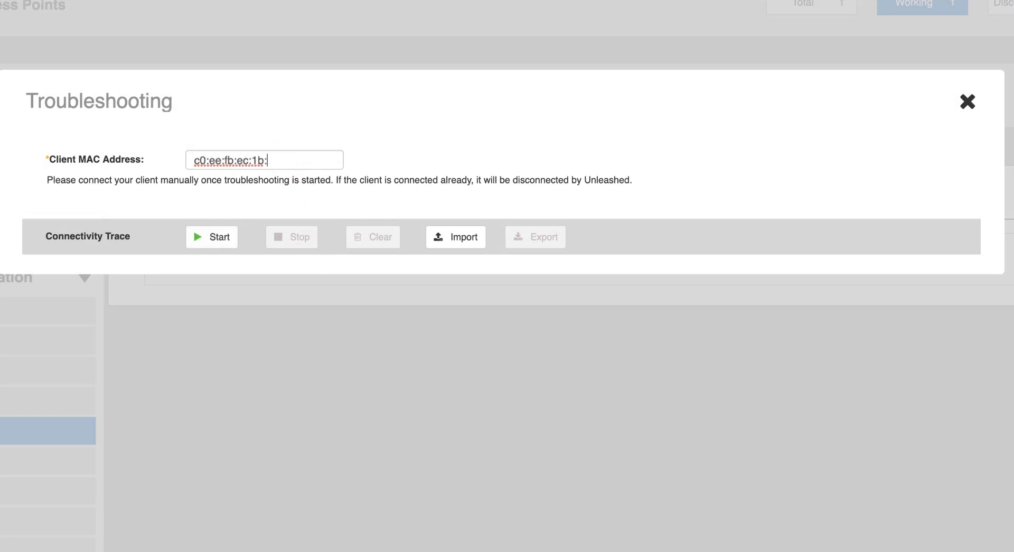
type("8c")
left_click(216, 238)
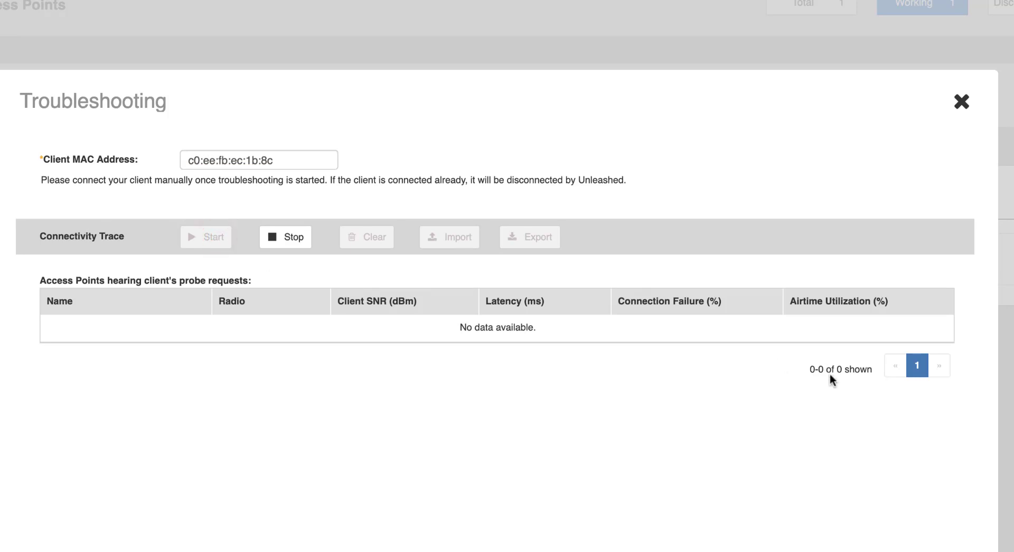
scroll(829, 372, "down", 3)
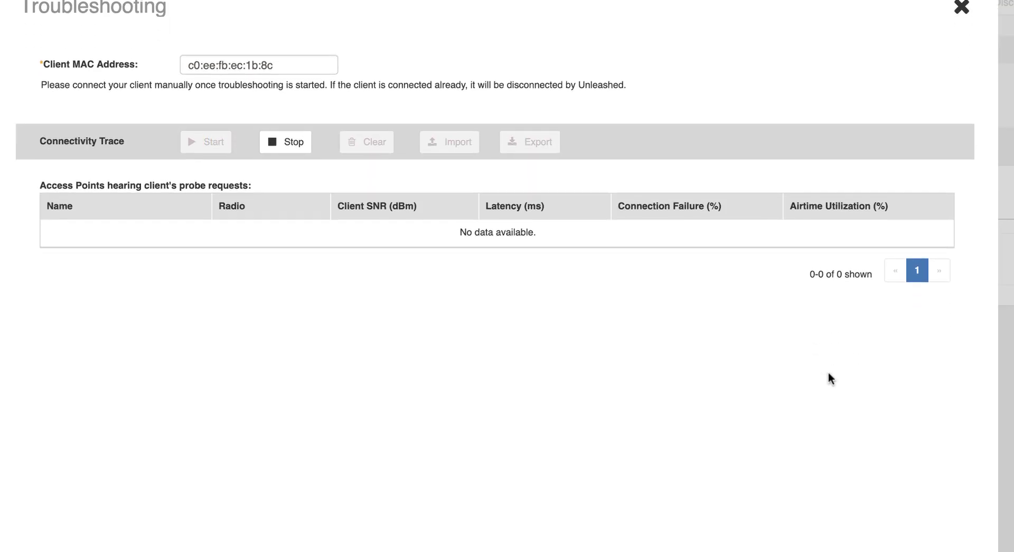
scroll(828, 372, "down", 3)
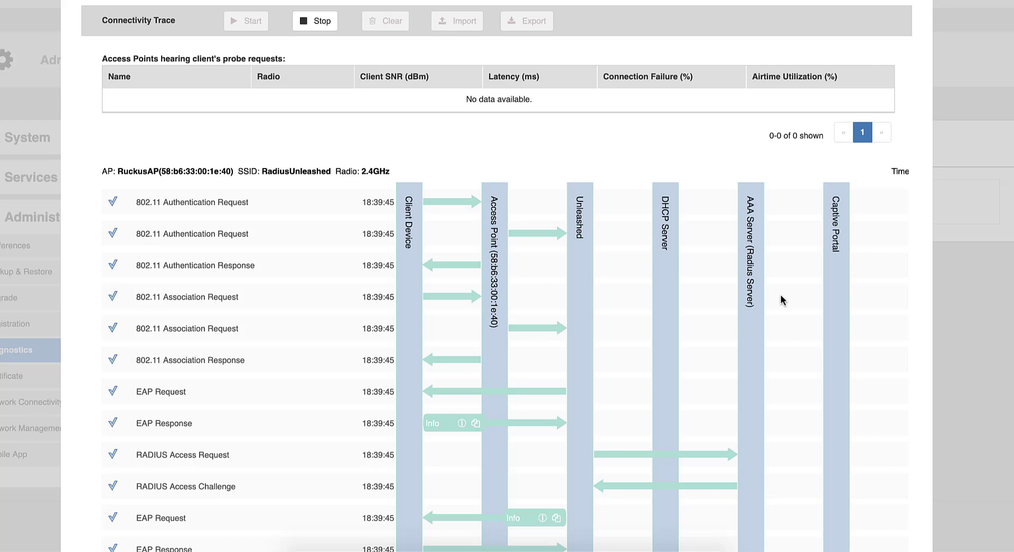
- Scroll the trace to the DHCP Ack rows and check the Info showing VLAN 333
scroll(764, 285, "down", 5)
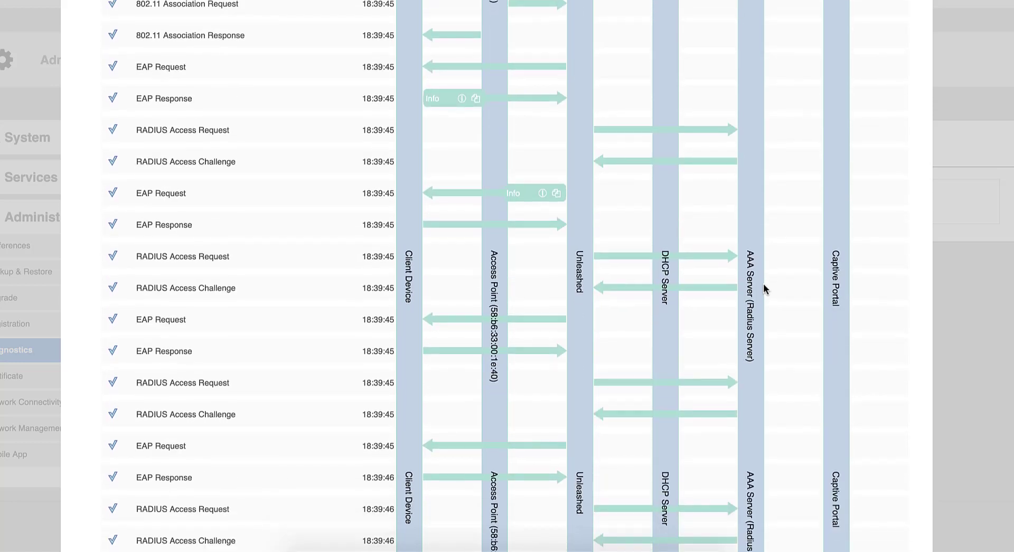
scroll(764, 288, "down", 2)
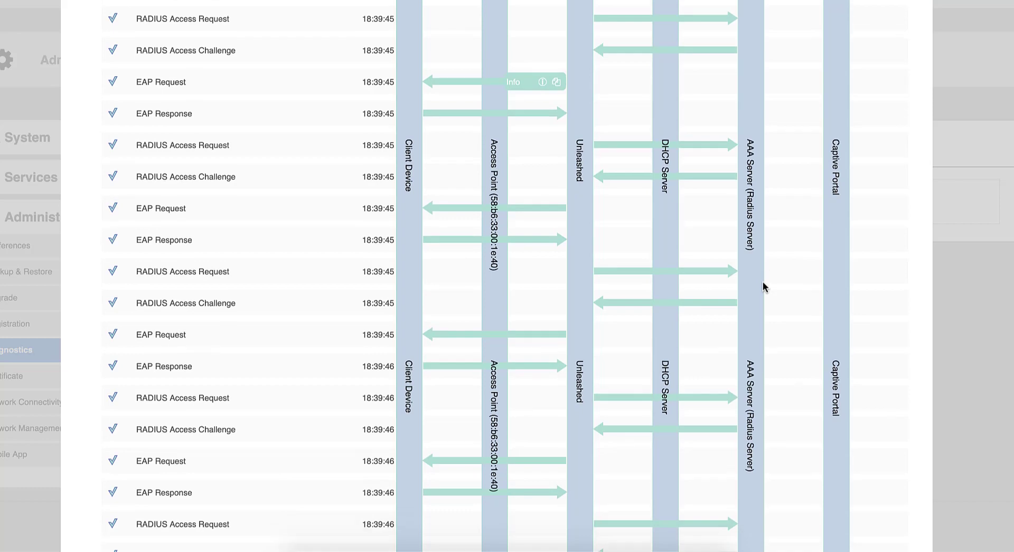
scroll(763, 287, "down", 6)
scroll(765, 287, "down", 3)
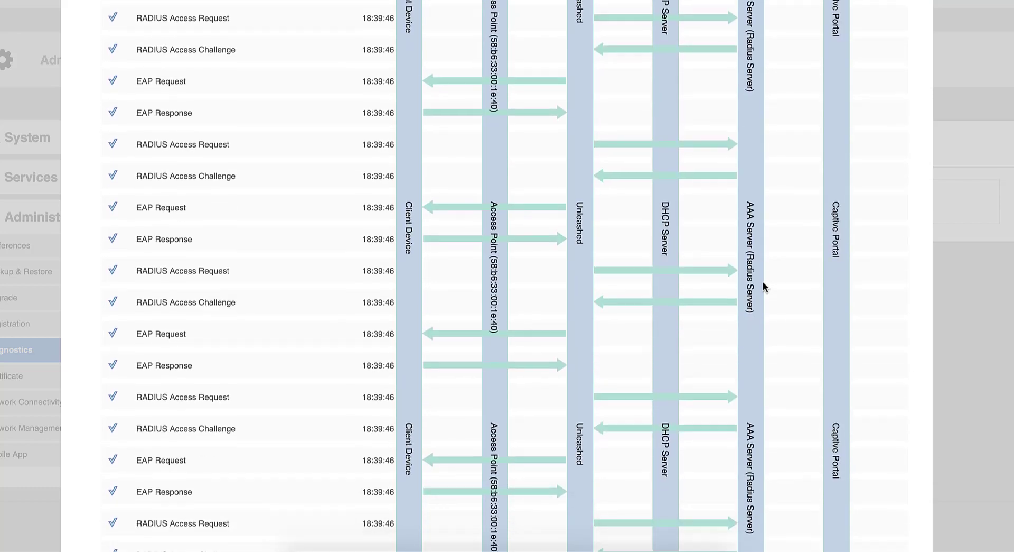
scroll(763, 287, "down", 7)
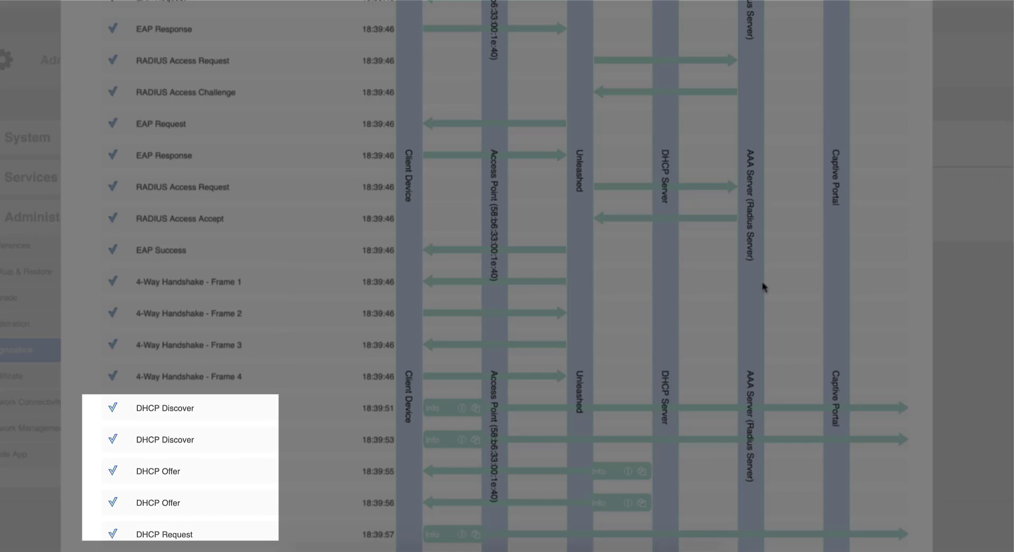
scroll(762, 287, "down", 4)
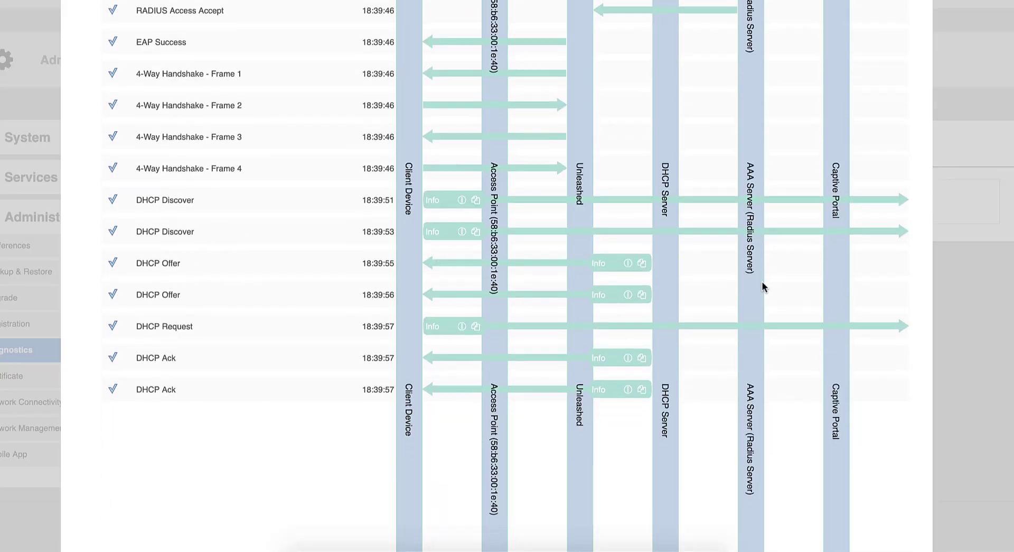
scroll(762, 286, "down", 3)
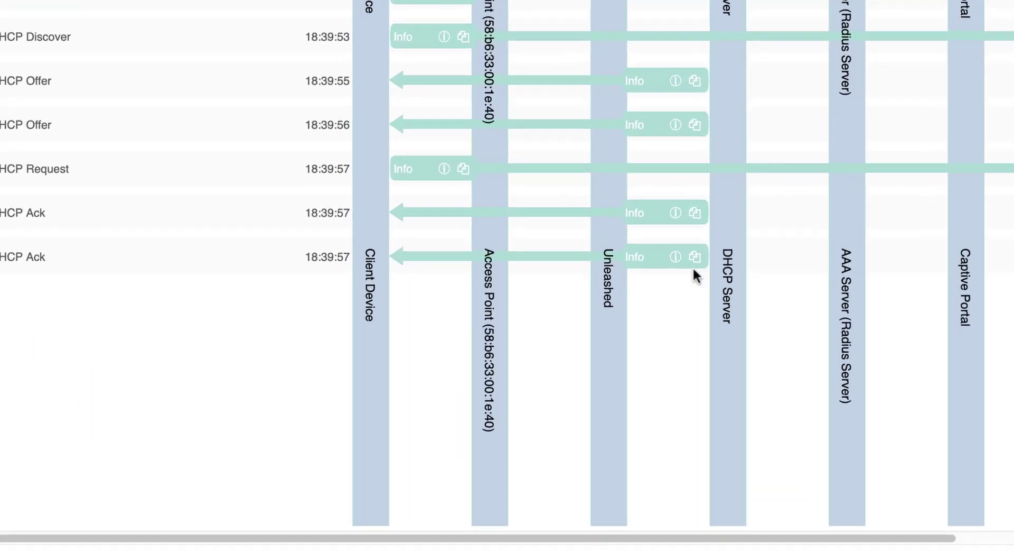
mouse_move(676, 254)
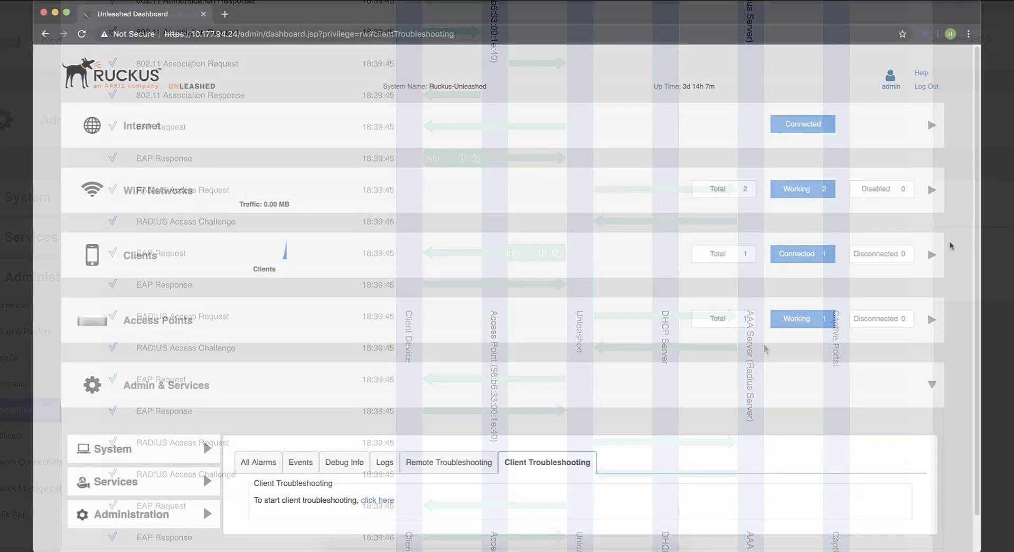
- Show details for the OnePlus3T client in the Wireless Clients list
left_click(933, 255)
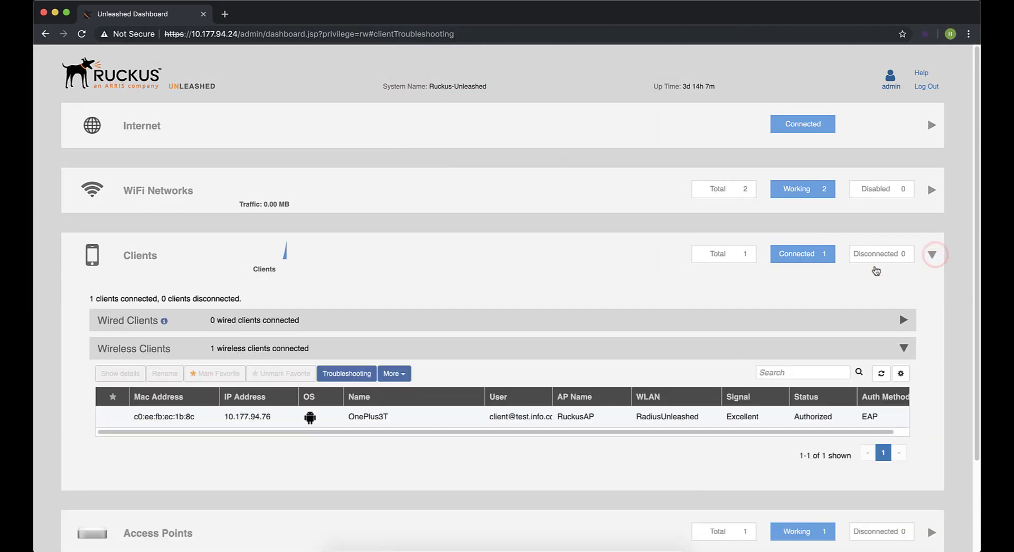
left_click(407, 418)
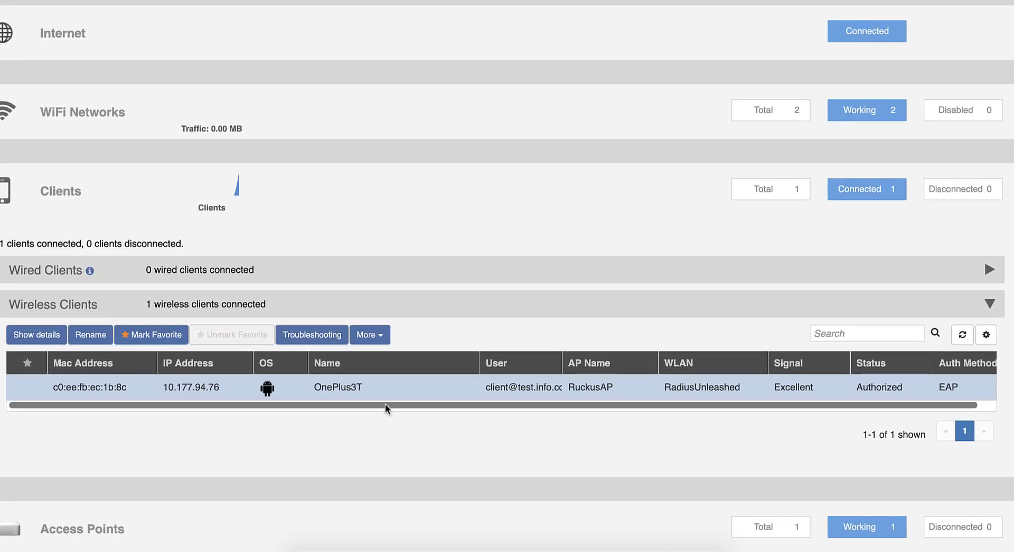
left_click_drag(407, 431, 419, 435)
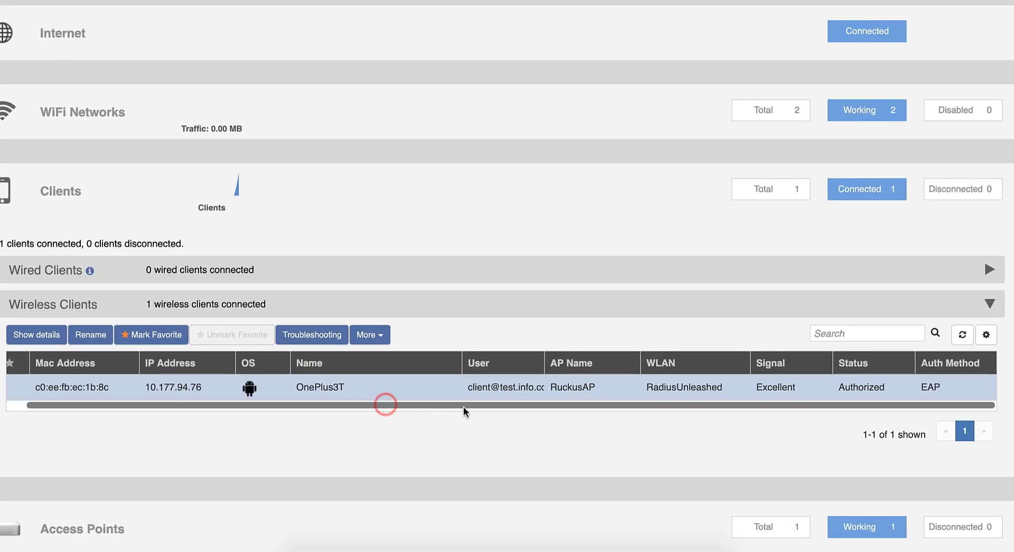
scroll(449, 410, "left", 1)
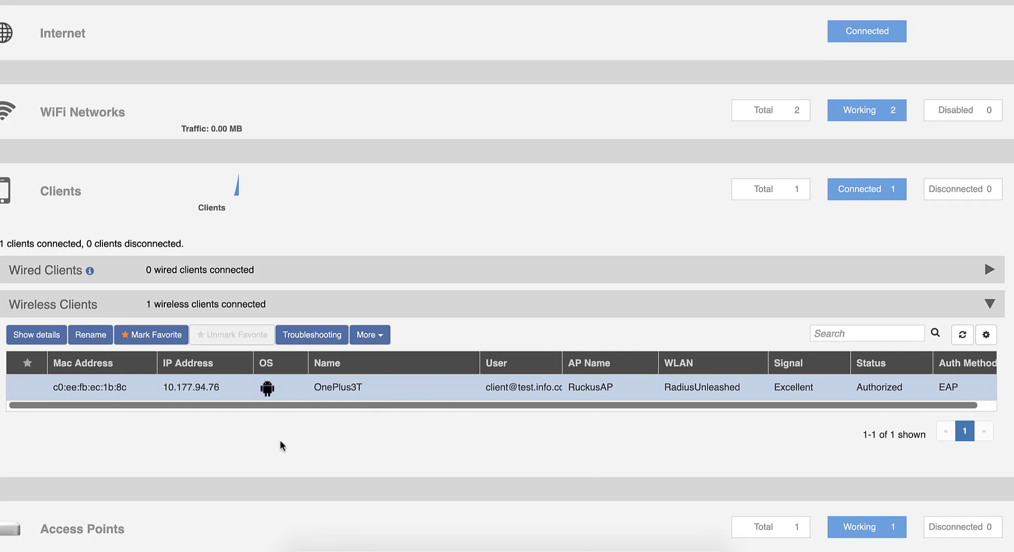
left_click(52, 335)
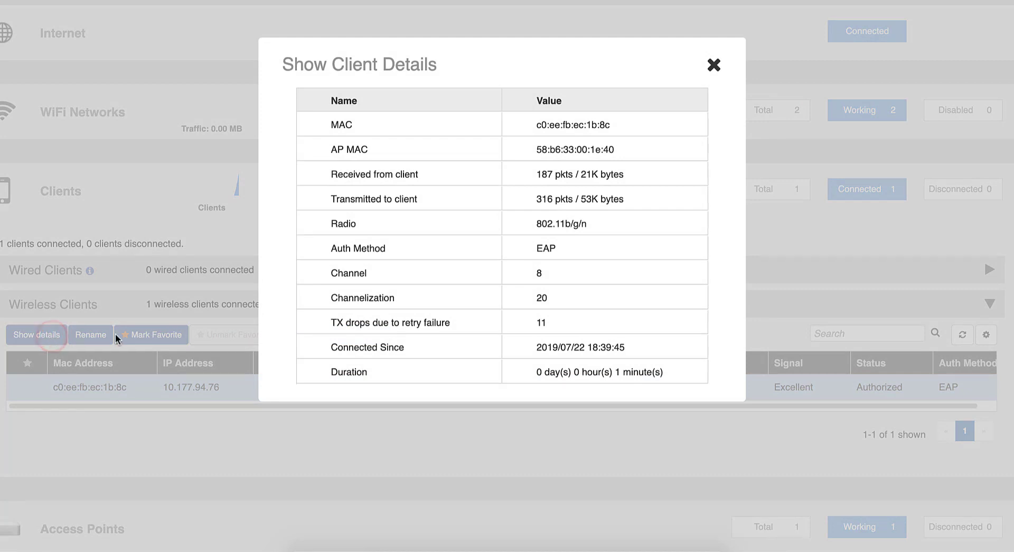
scroll(661, 246, "down", 1)
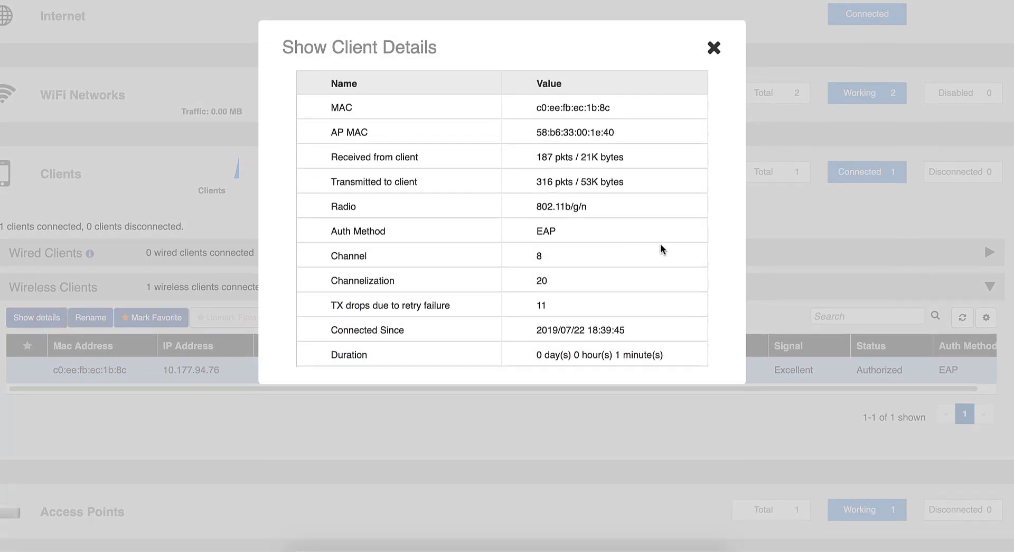
scroll(660, 246, "up", 1)
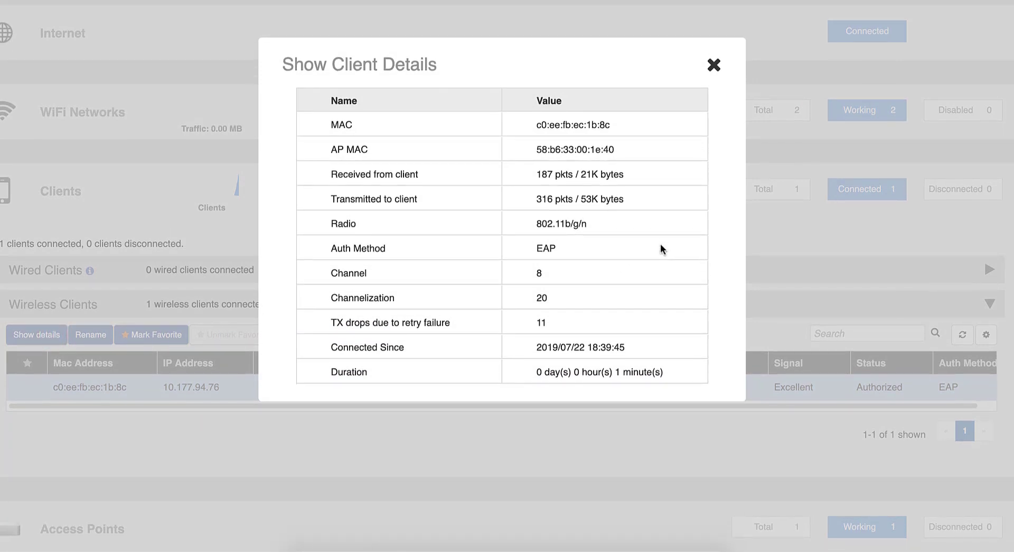